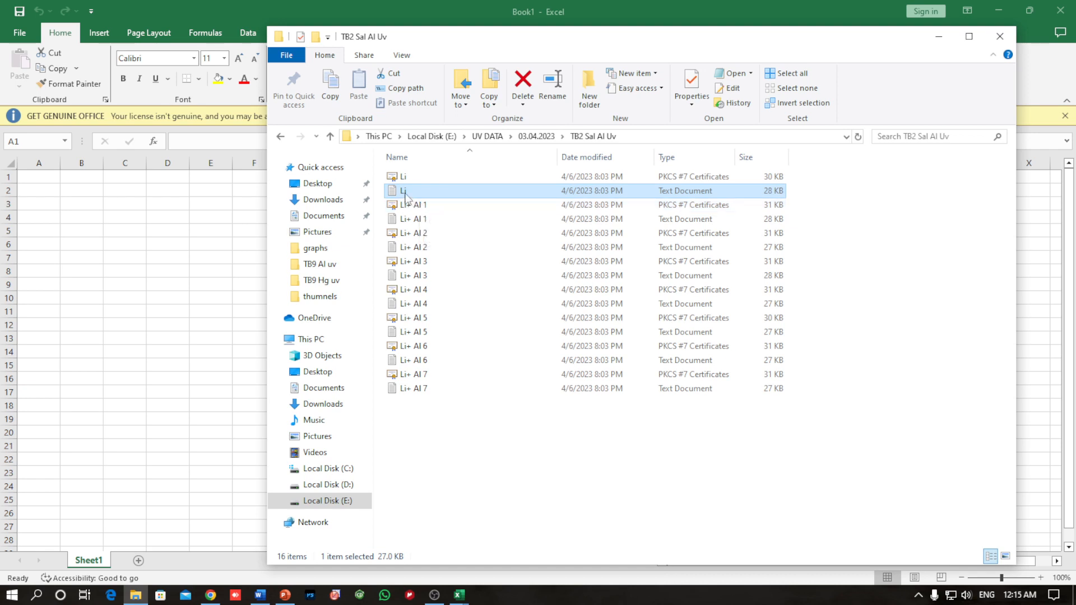
Step: Examine the raw wavelength and absorbance data in the Li text file and the TB9 2 text file from TB9 Hg uv, and close both
{"action": "double_click", "coordinate": [404, 191]}
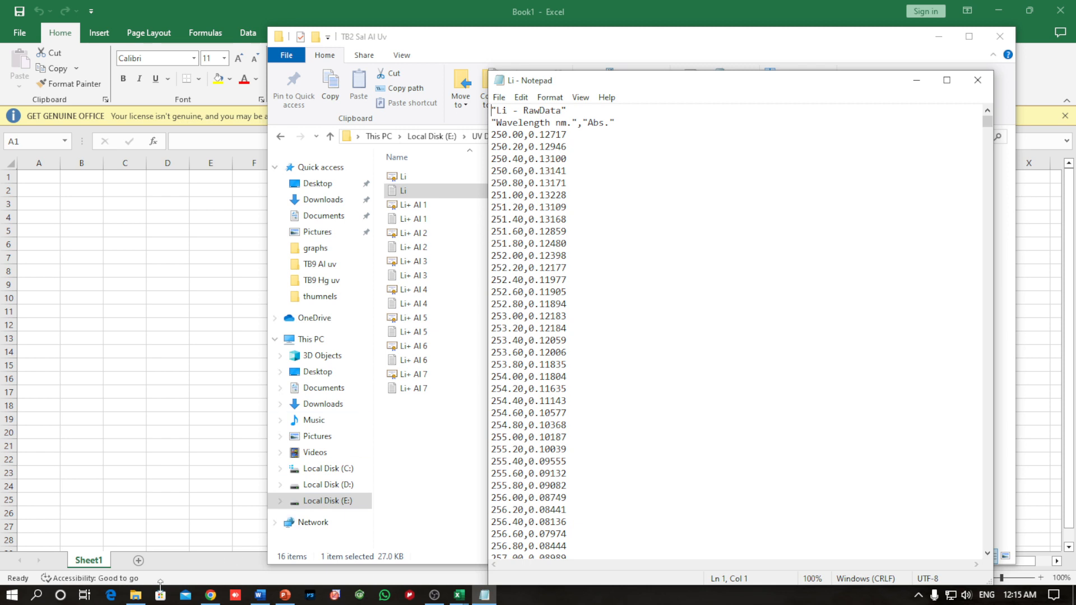
{"action": "left_click", "coordinate": [138, 598]}
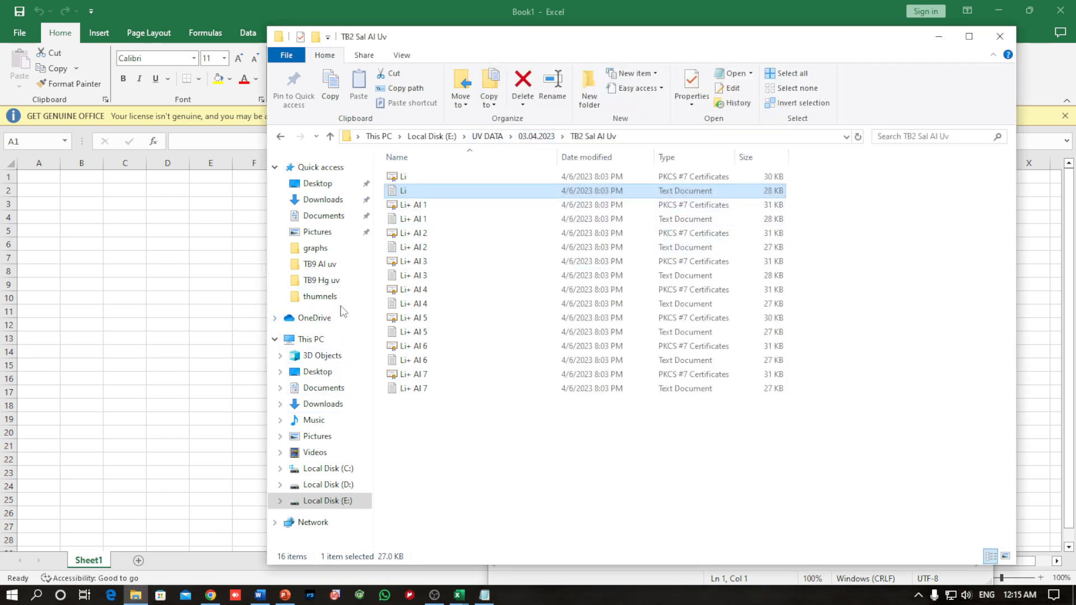
{"action": "left_click", "coordinate": [314, 280]}
{"action": "double_click", "coordinate": [412, 219]}
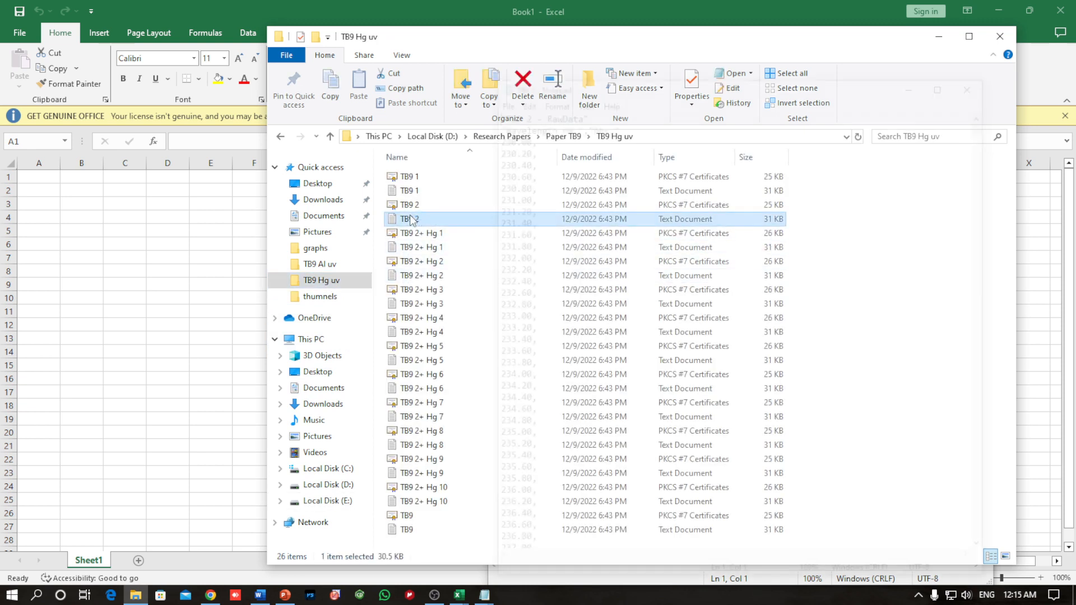
{"action": "scroll", "coordinate": [572, 337], "scroll_direction": "down", "scroll_amount": 20}
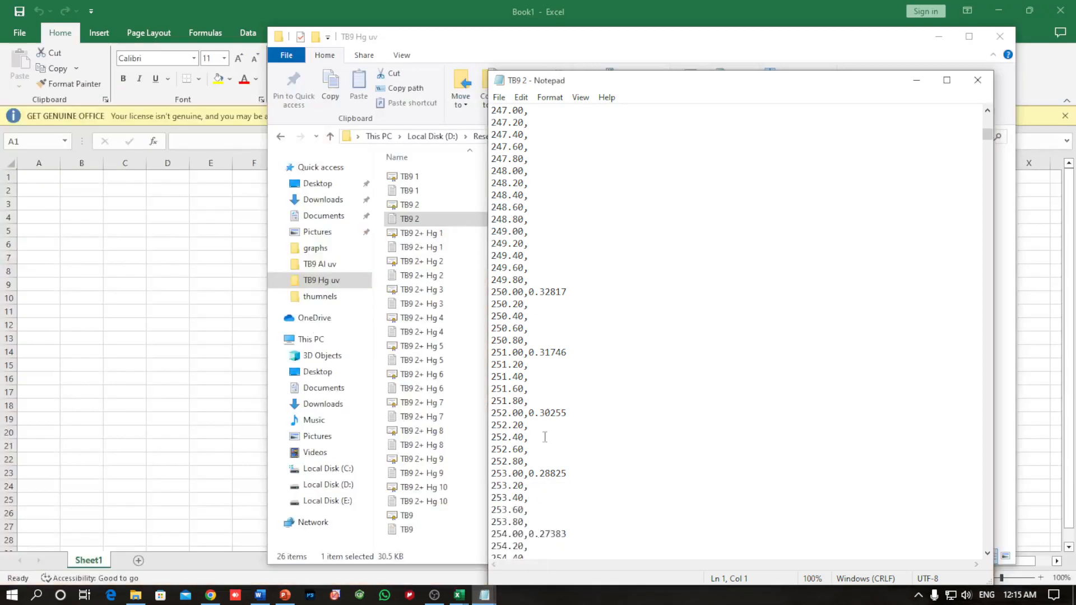
{"action": "left_click", "coordinate": [974, 87]}
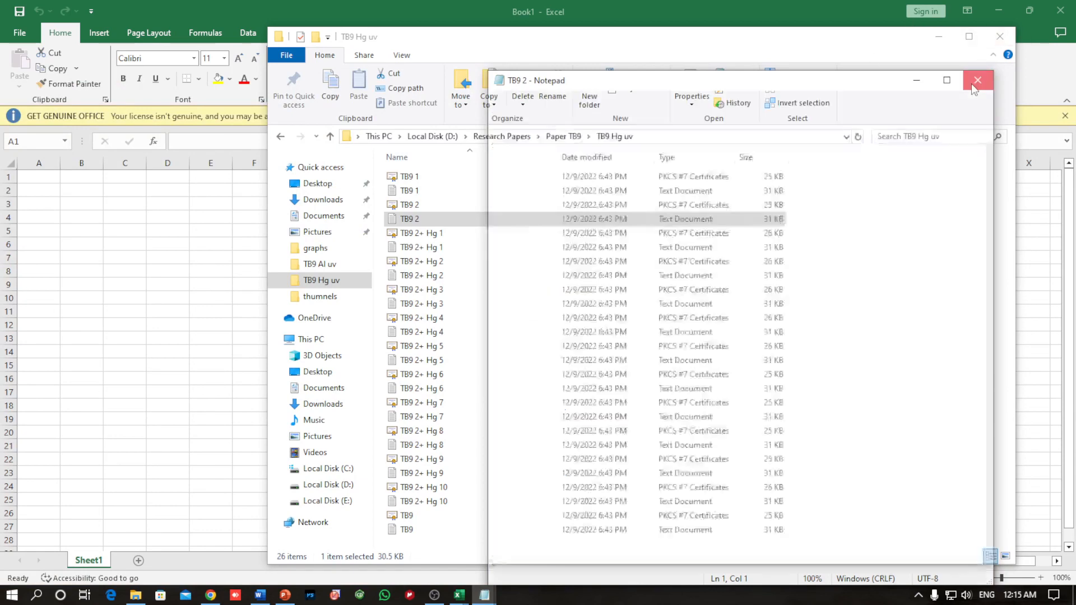
{"action": "left_click", "coordinate": [484, 595]}
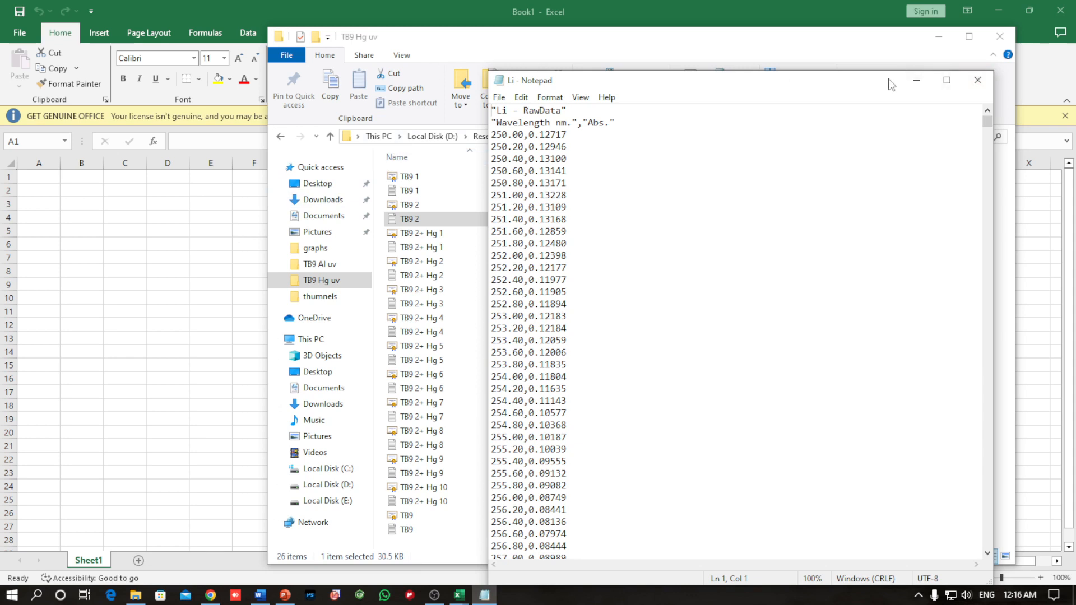
{"action": "left_click", "coordinate": [979, 83]}
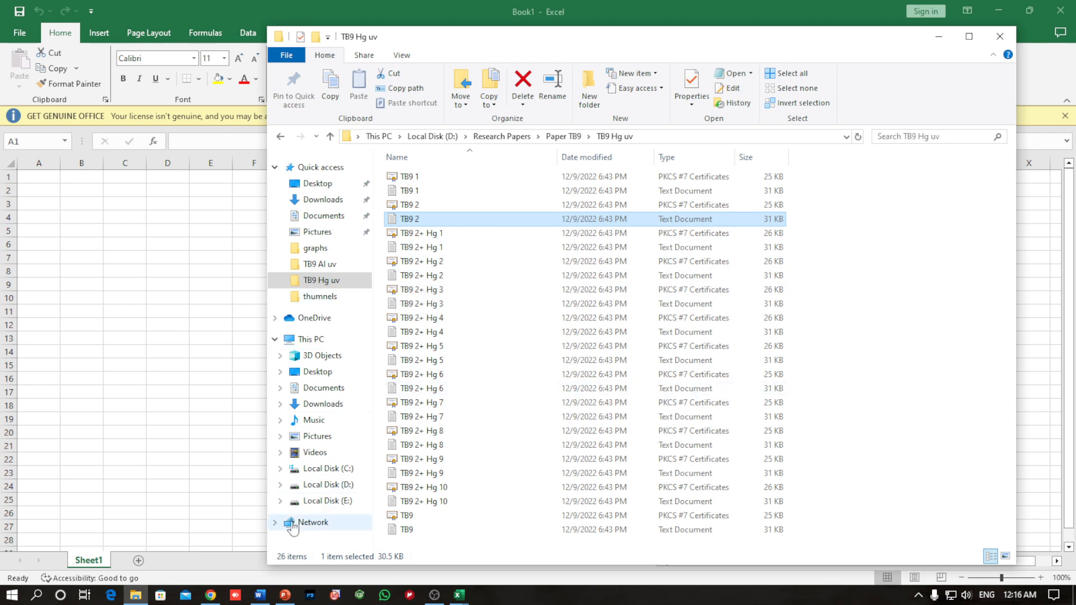
Step: Browse to the TB2 Sal Al Uv folder inside UV DATA and 03.04.2023 on Local Disk (E:)
{"action": "left_click", "coordinate": [138, 596]}
{"action": "left_click", "coordinate": [138, 596]}
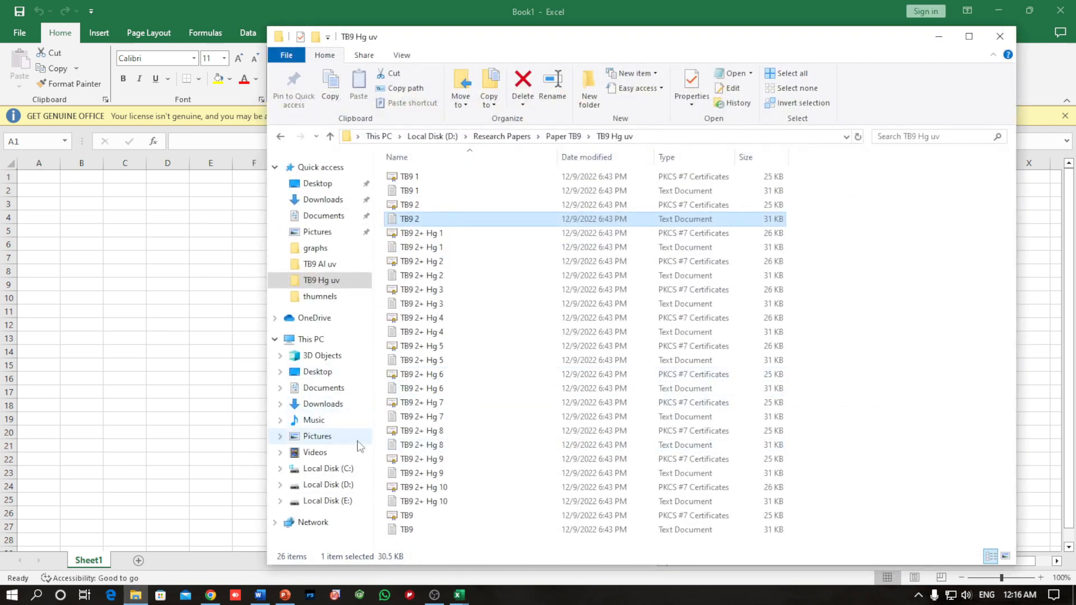
{"action": "left_click", "coordinate": [341, 501]}
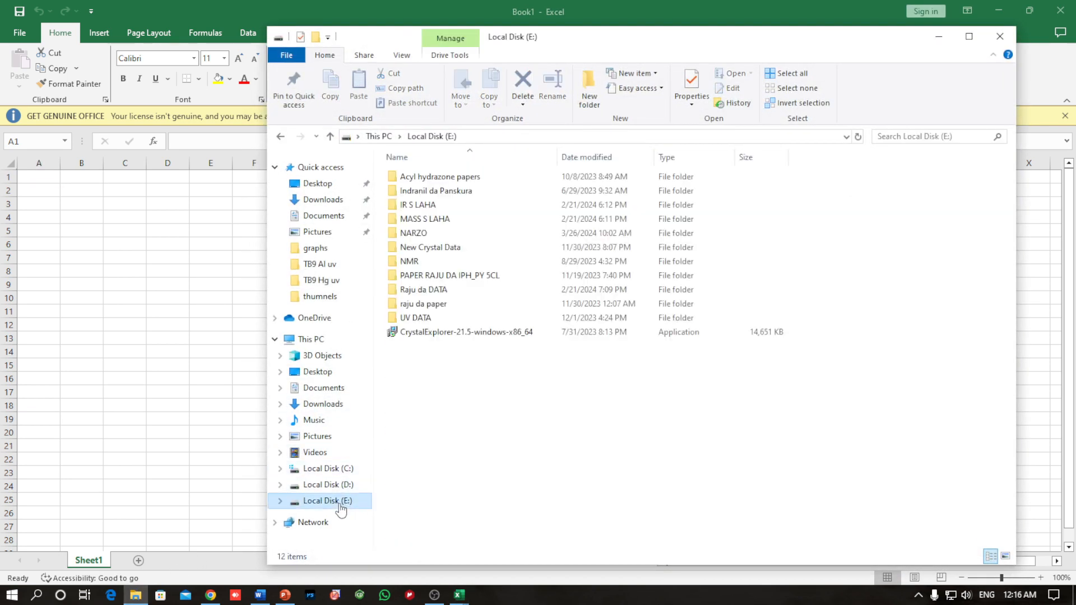
{"action": "double_click", "coordinate": [414, 318]}
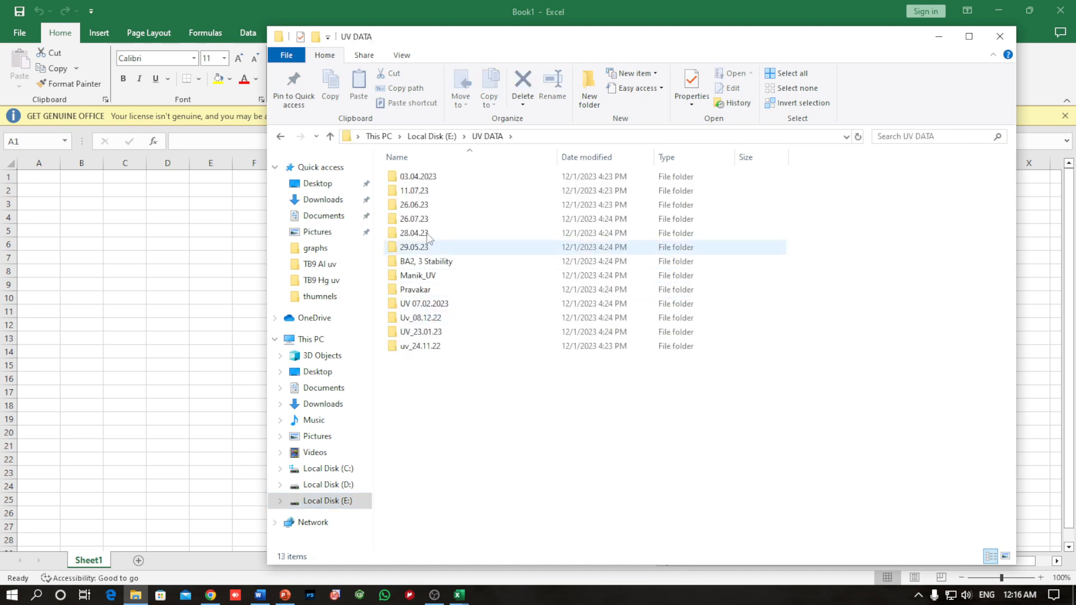
{"action": "double_click", "coordinate": [429, 177]}
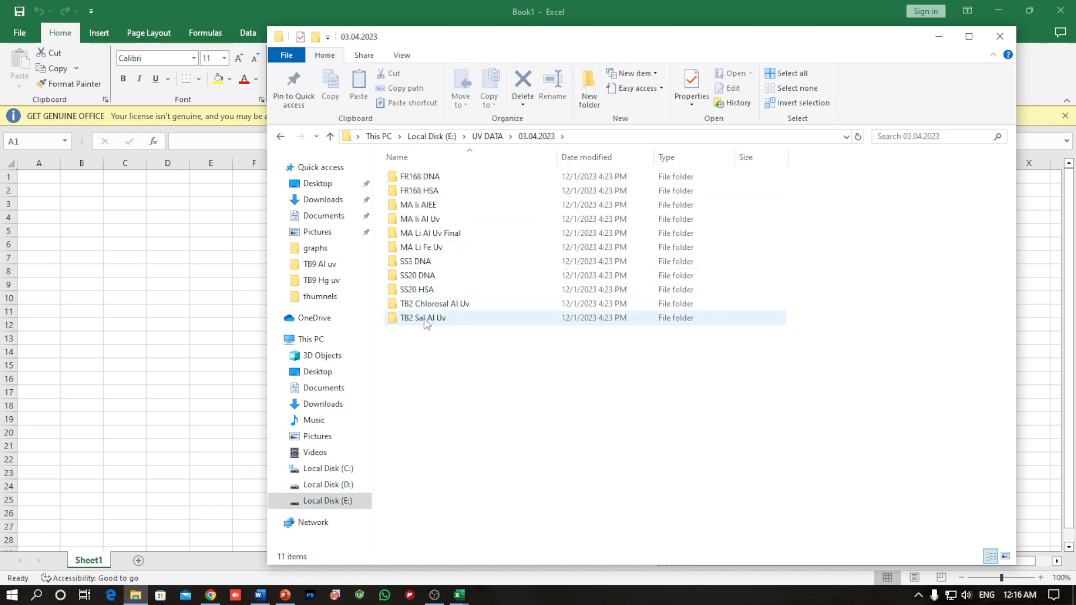
{"action": "left_click", "coordinate": [425, 320]}
{"action": "double_click", "coordinate": [424, 320]}
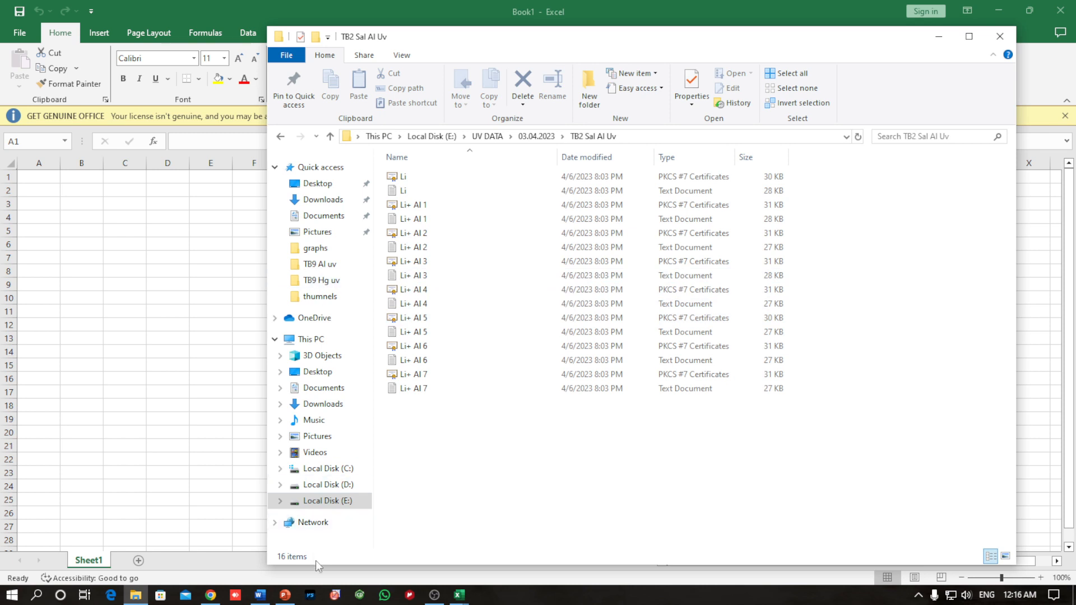
Step: Switch to OriginPro and create five more blank workbooks, Book2 to Book6, besides Book1
{"action": "left_click", "coordinate": [335, 596]}
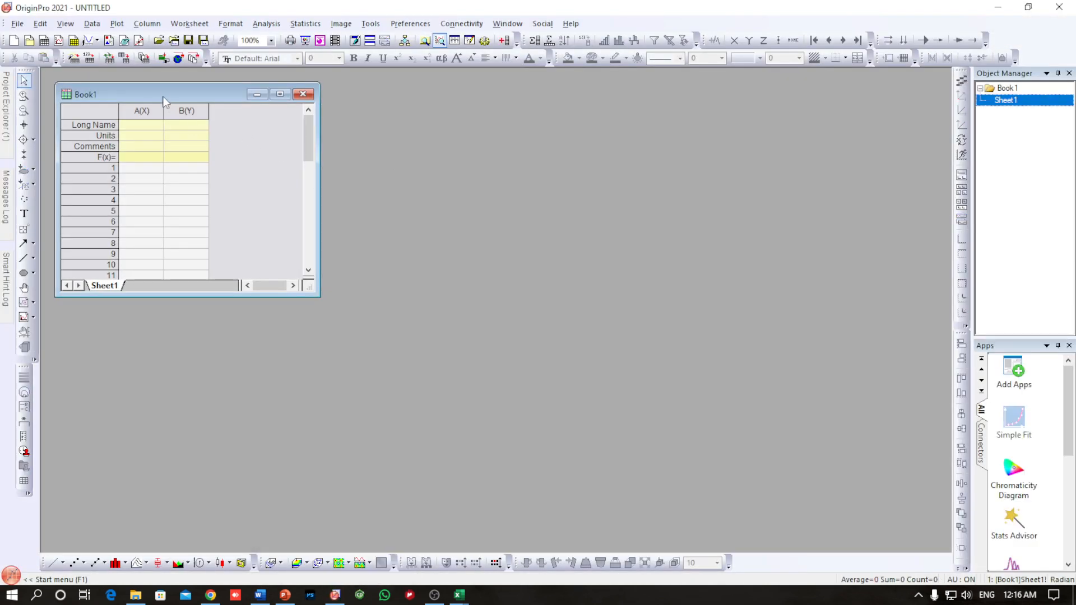
{"action": "left_click_drag", "start_coordinate": [169, 96], "coordinate": [182, 92]}
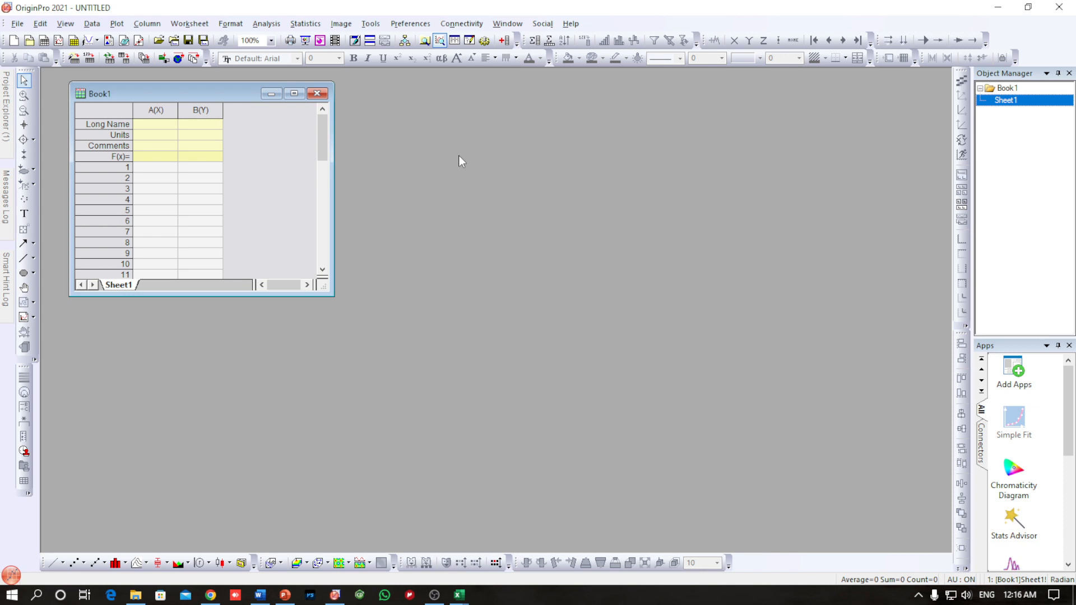
{"action": "key", "text": "ctrl+n"}
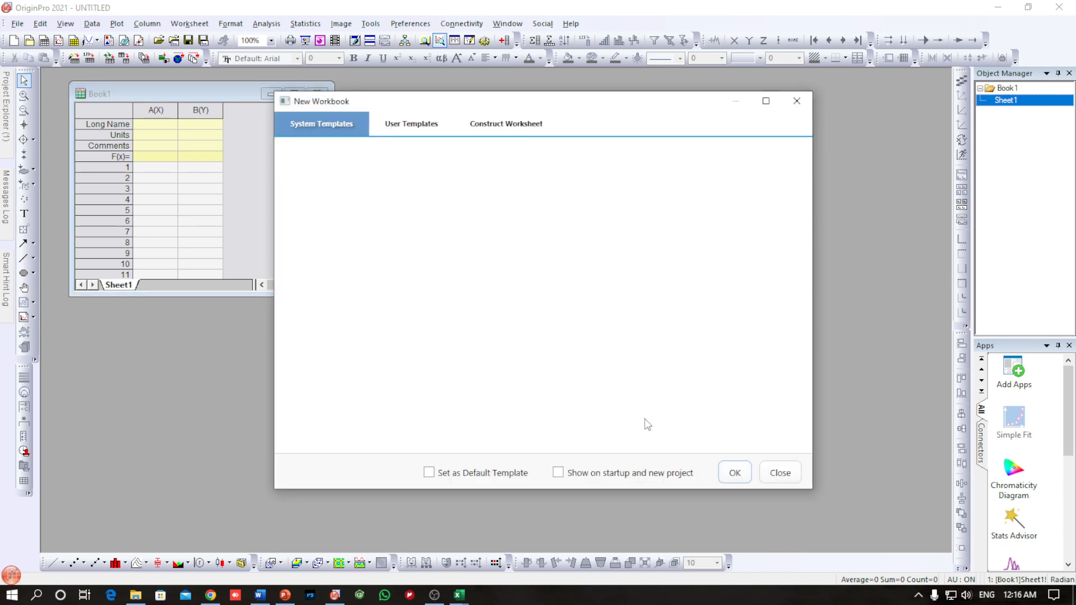
{"action": "left_click", "coordinate": [735, 473]}
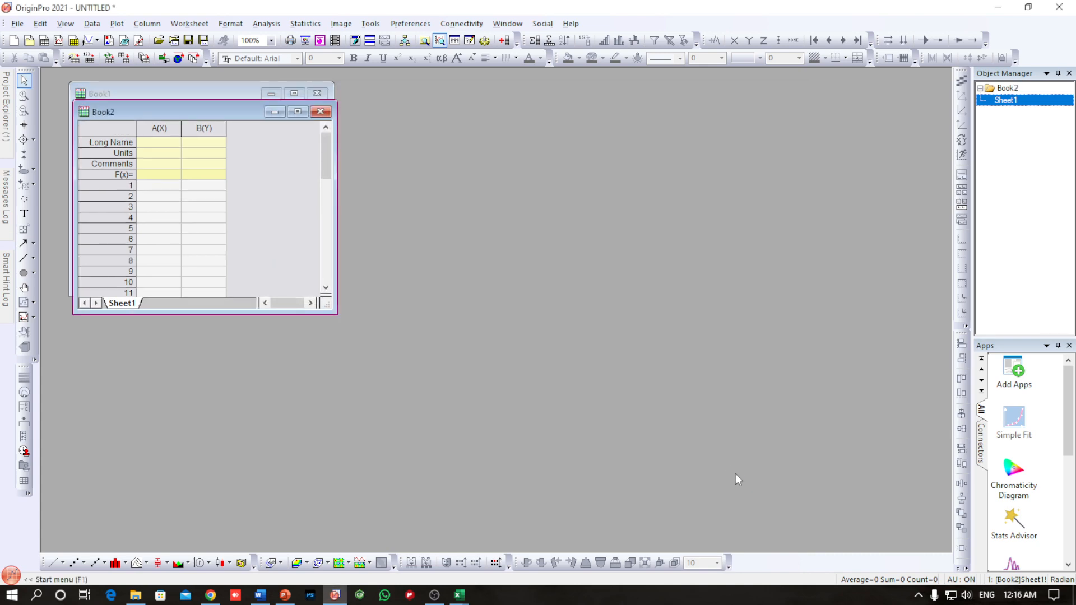
{"action": "key", "text": "ctrl+n"}
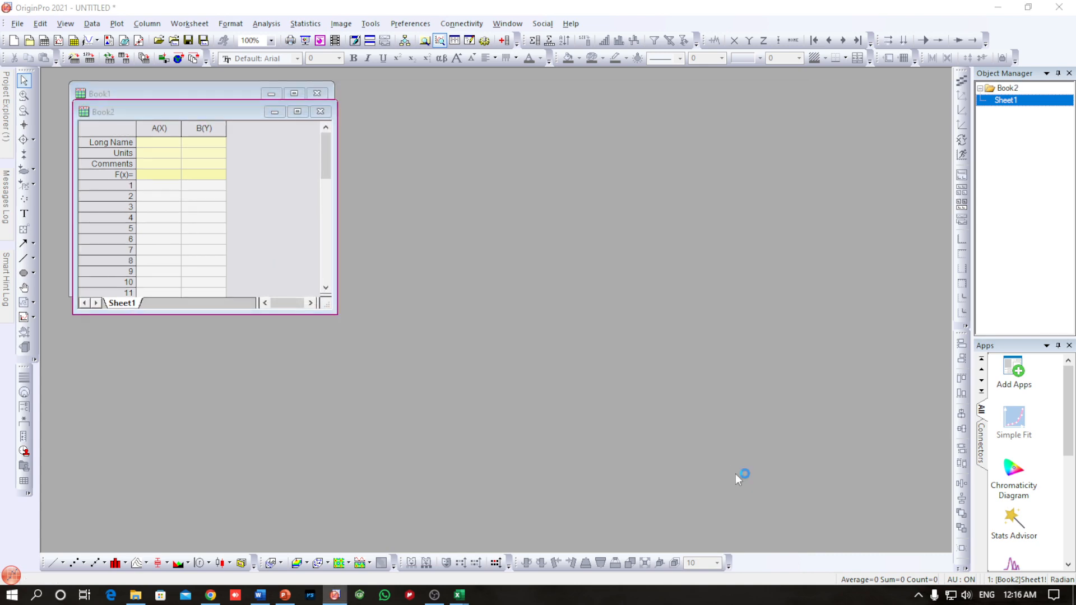
{"action": "left_click", "coordinate": [738, 474]}
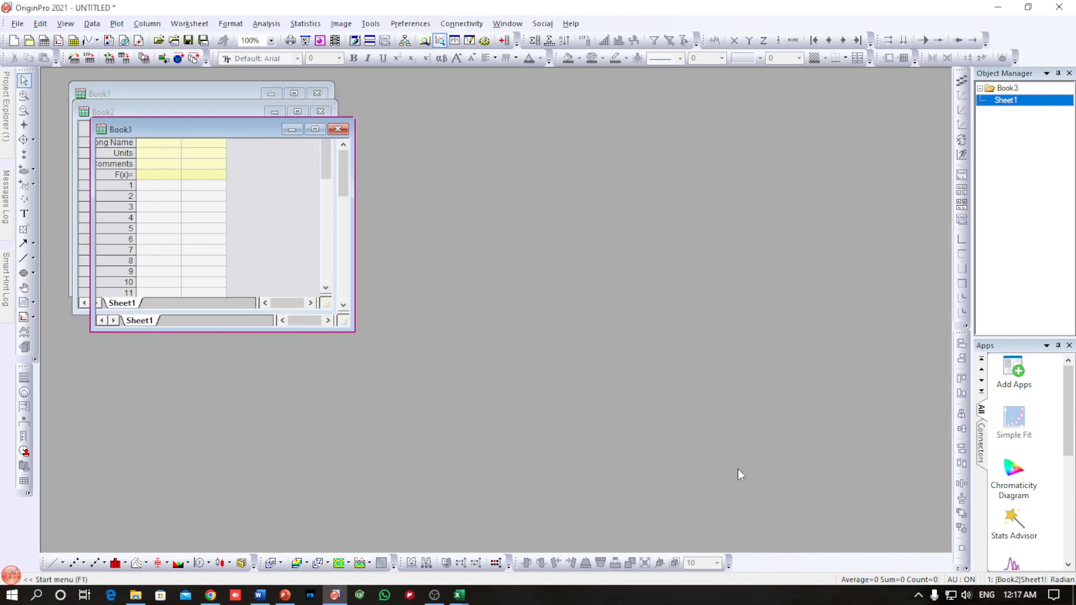
{"action": "key", "text": "ctrl+n"}
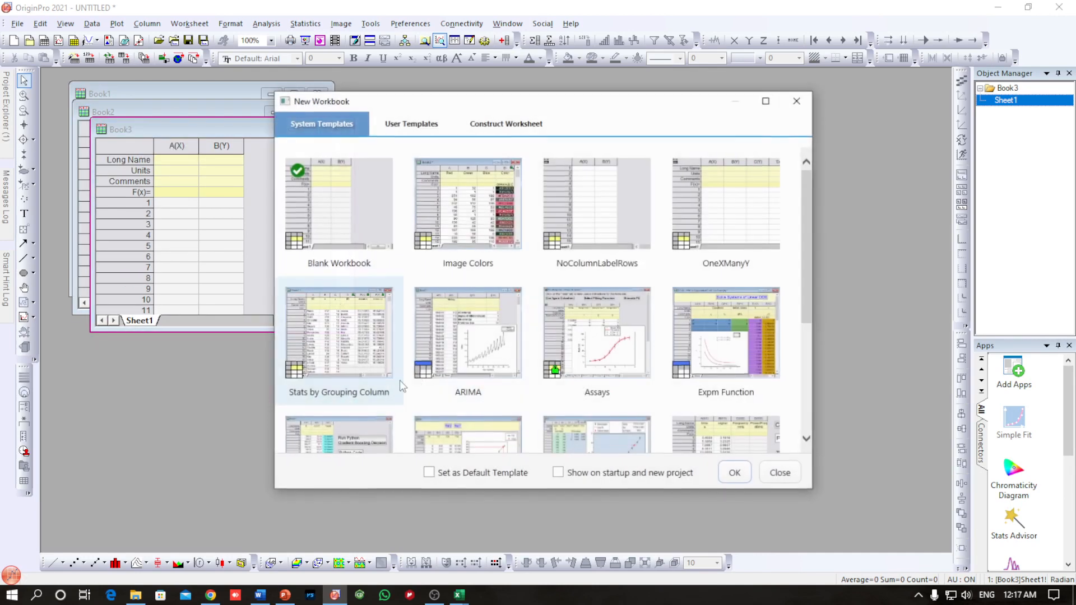
{"action": "left_click", "coordinate": [733, 473]}
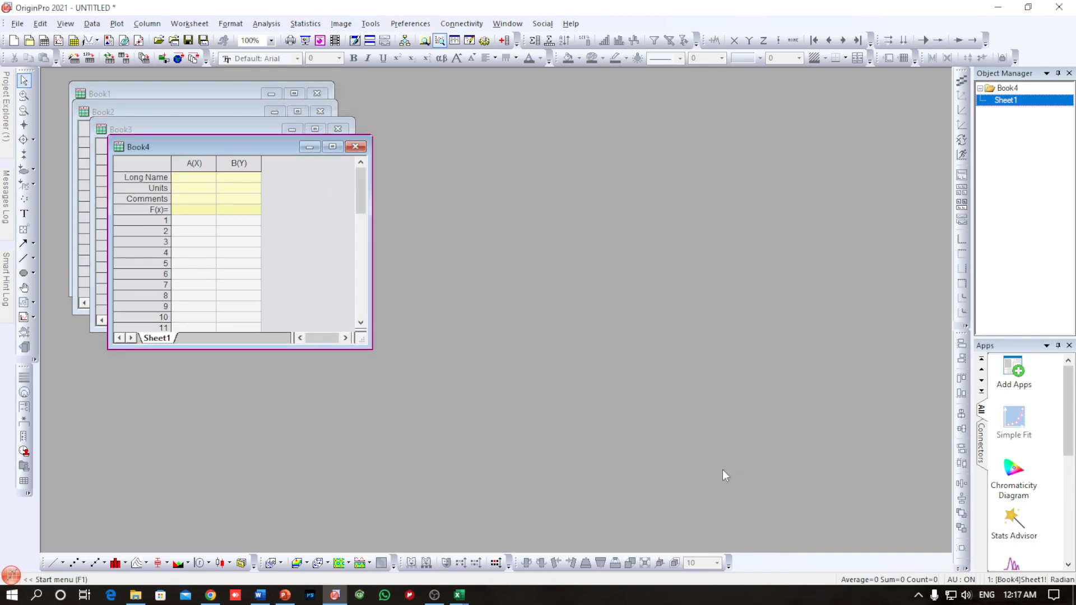
{"action": "key", "text": "ctrl+n"}
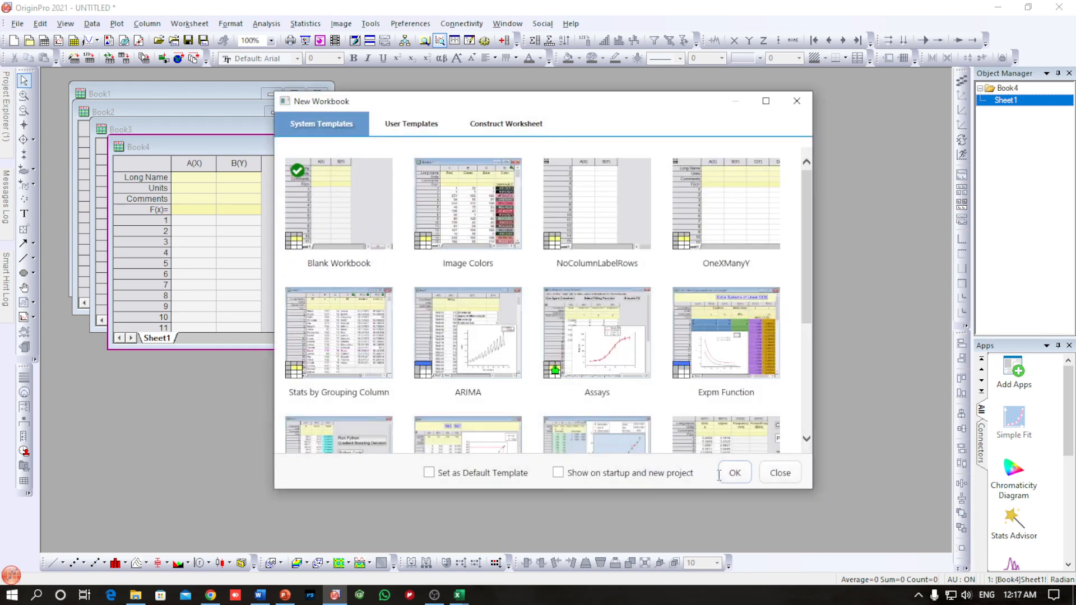
{"action": "left_click", "coordinate": [728, 475]}
{"action": "key", "text": "ctrl+n"}
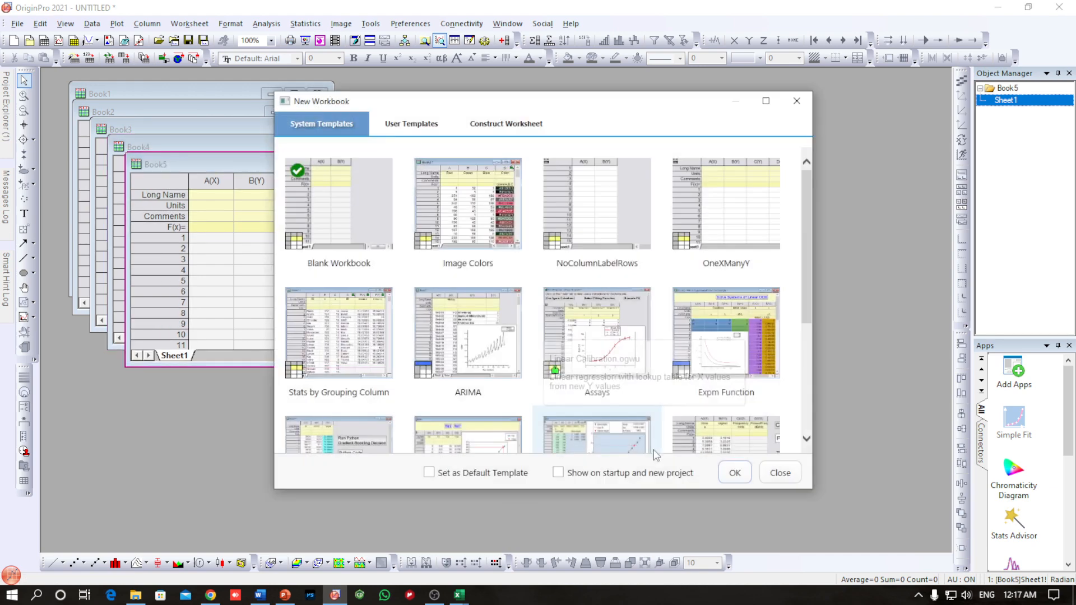
{"action": "left_click", "coordinate": [735, 473]}
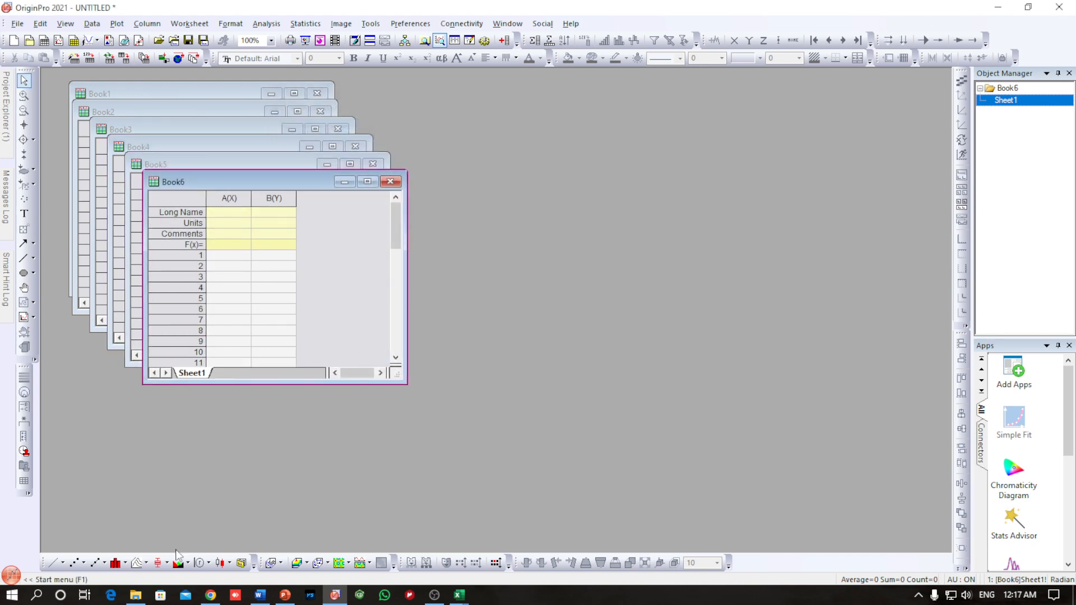
Step: Import the Li text document from the TB2 Sal Al Uv folder into the Book6 worksheet
{"action": "left_click", "coordinate": [137, 598]}
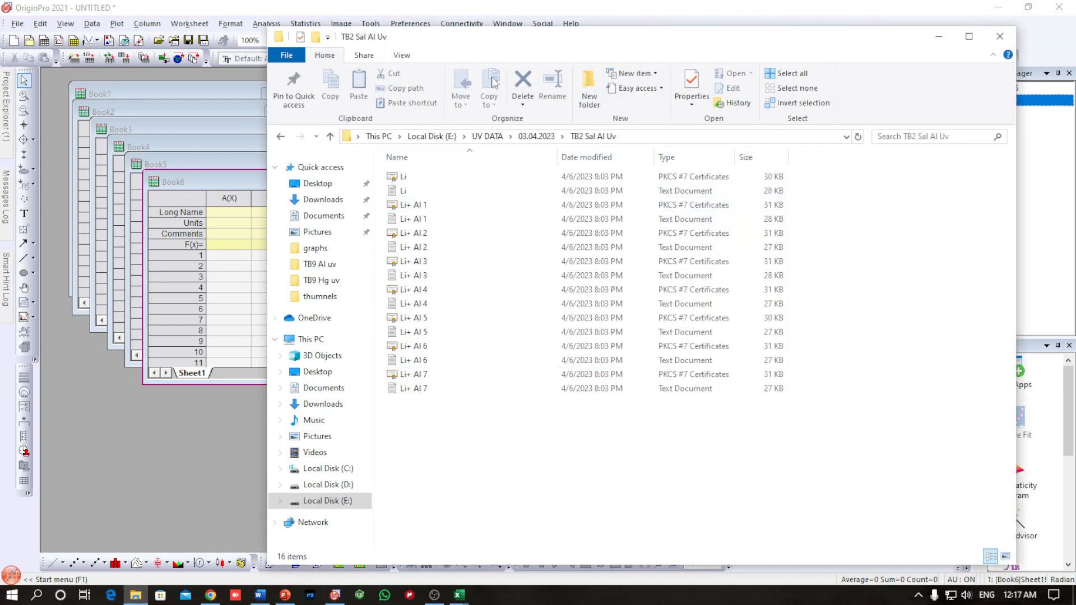
{"action": "left_click_drag", "start_coordinate": [495, 50], "coordinate": [595, 64]}
{"action": "left_click", "coordinate": [508, 206]}
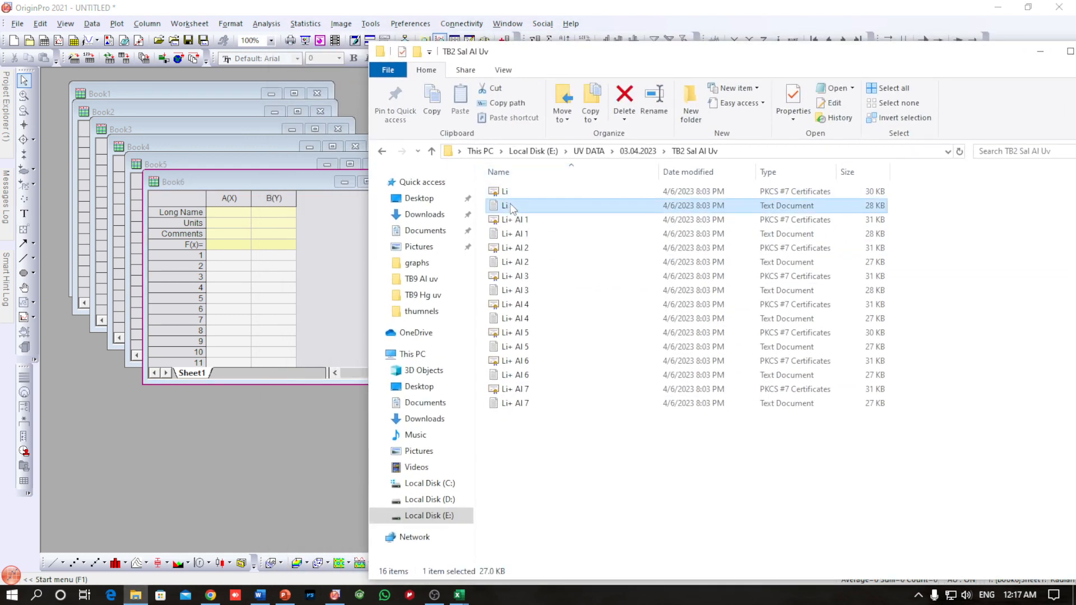
{"action": "left_click_drag", "start_coordinate": [508, 210], "coordinate": [235, 255]}
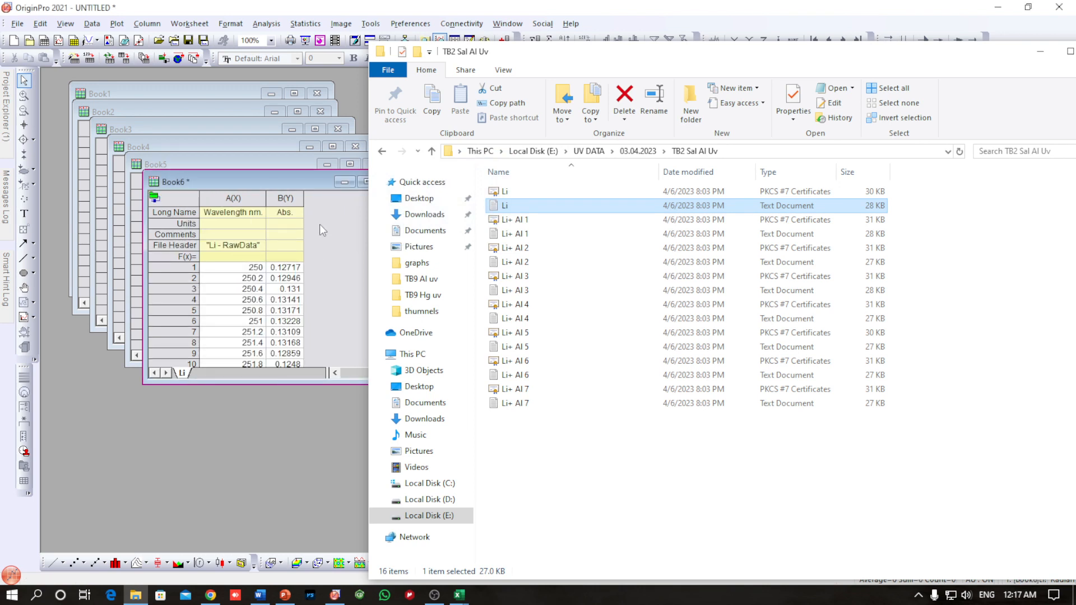
{"action": "left_click", "coordinate": [299, 185]}
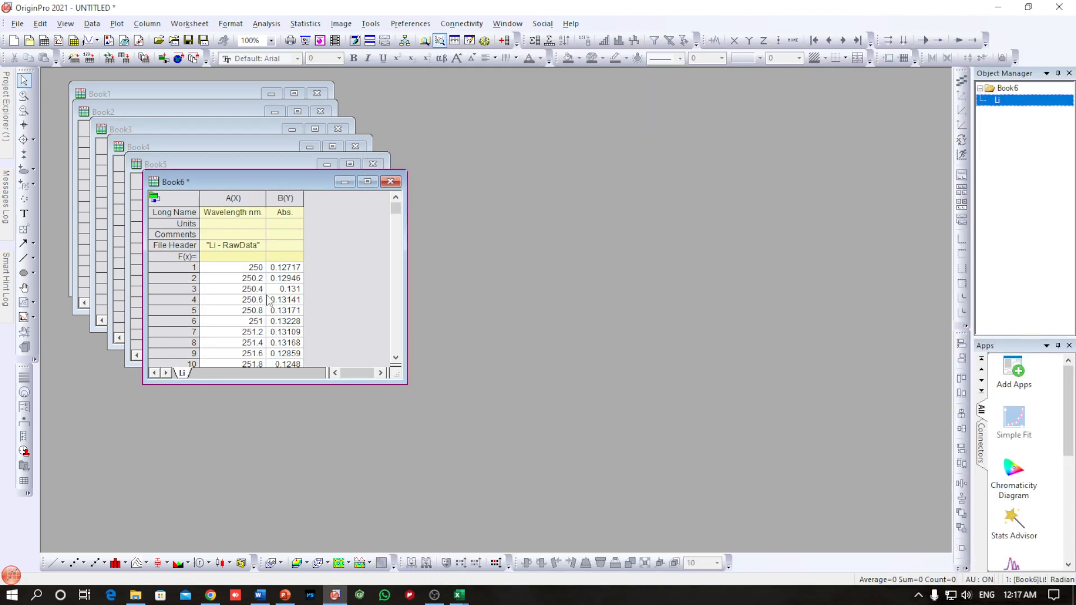
Step: Plot Book6's wavelength and absorbance columns as a line graph, look at the spectrum, and close the graph
{"action": "left_click_drag", "start_coordinate": [249, 198], "coordinate": [285, 199]}
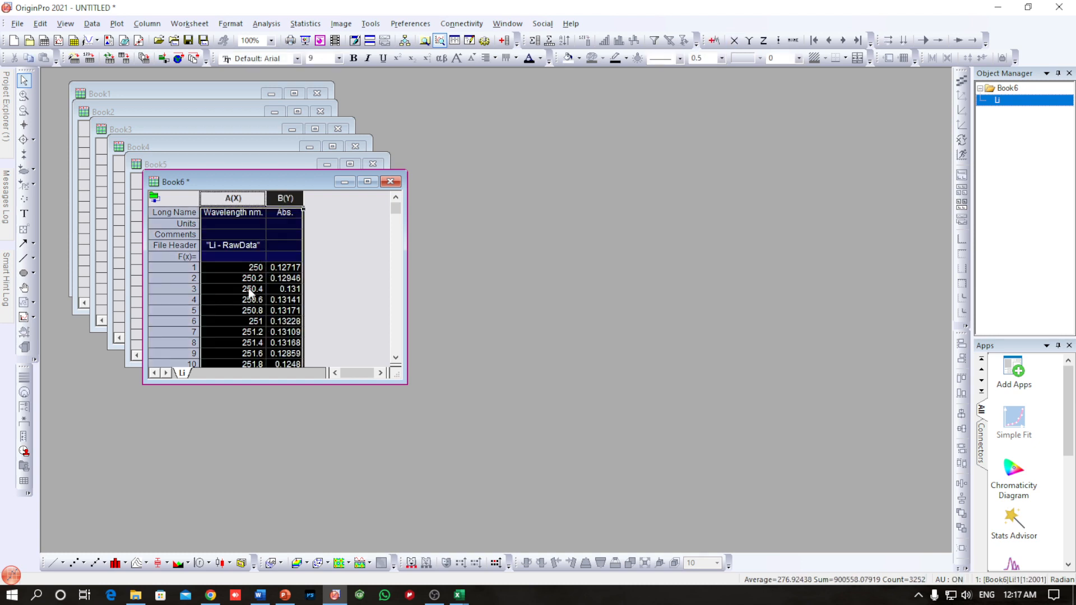
{"action": "left_click", "coordinate": [52, 563]}
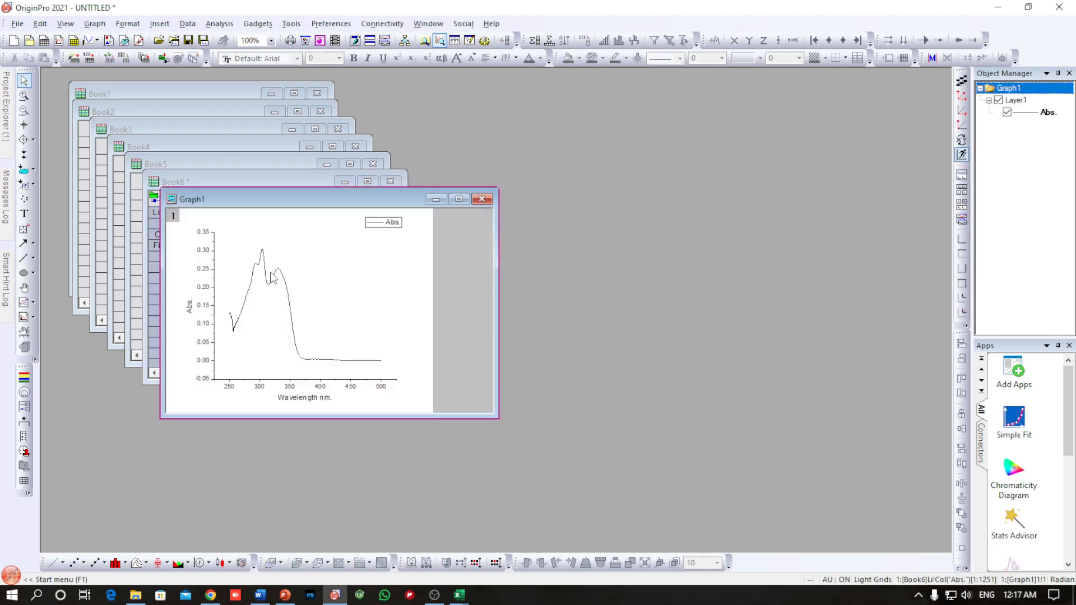
{"action": "left_click_drag", "start_coordinate": [405, 205], "coordinate": [344, 249]}
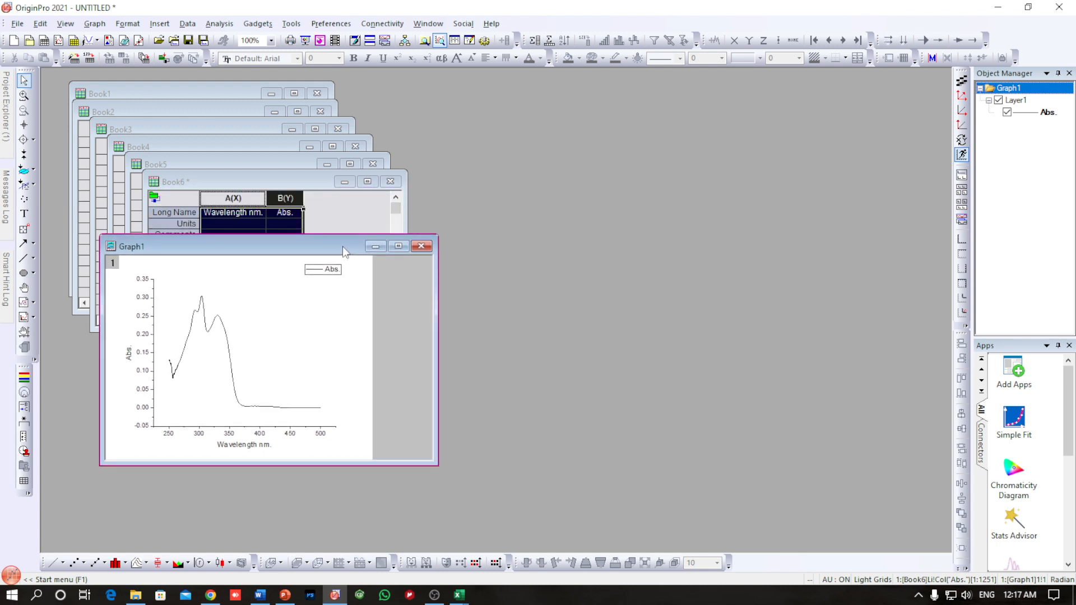
{"action": "left_click", "coordinate": [421, 246]}
{"action": "left_click", "coordinate": [449, 327]}
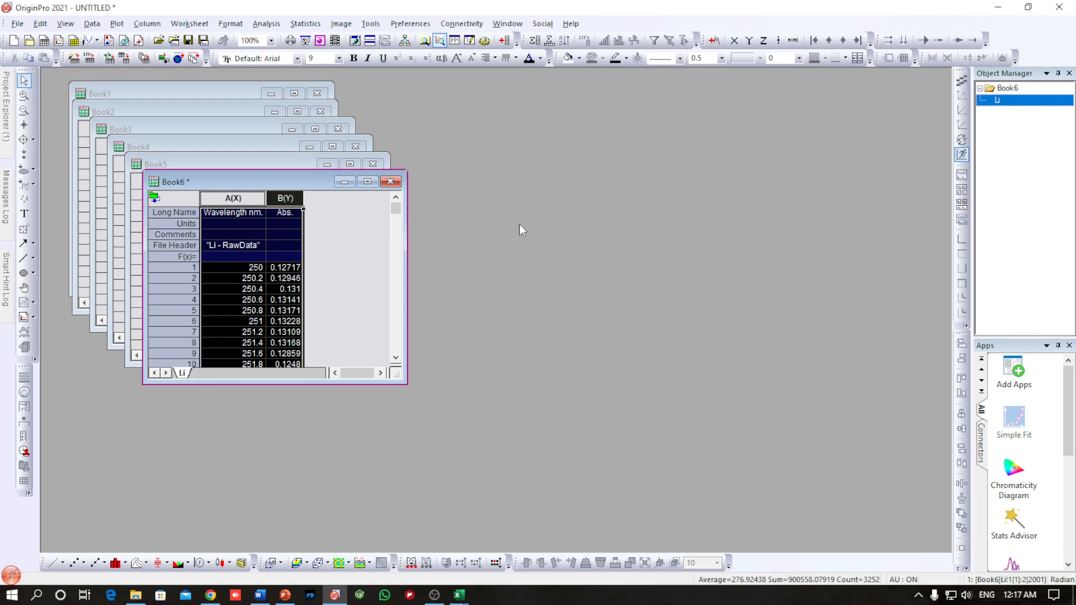
Step: Create another blank workbook, Book7, and enlarge its window in the empty workspace beside the other books
{"action": "key", "text": "ctrl+n"}
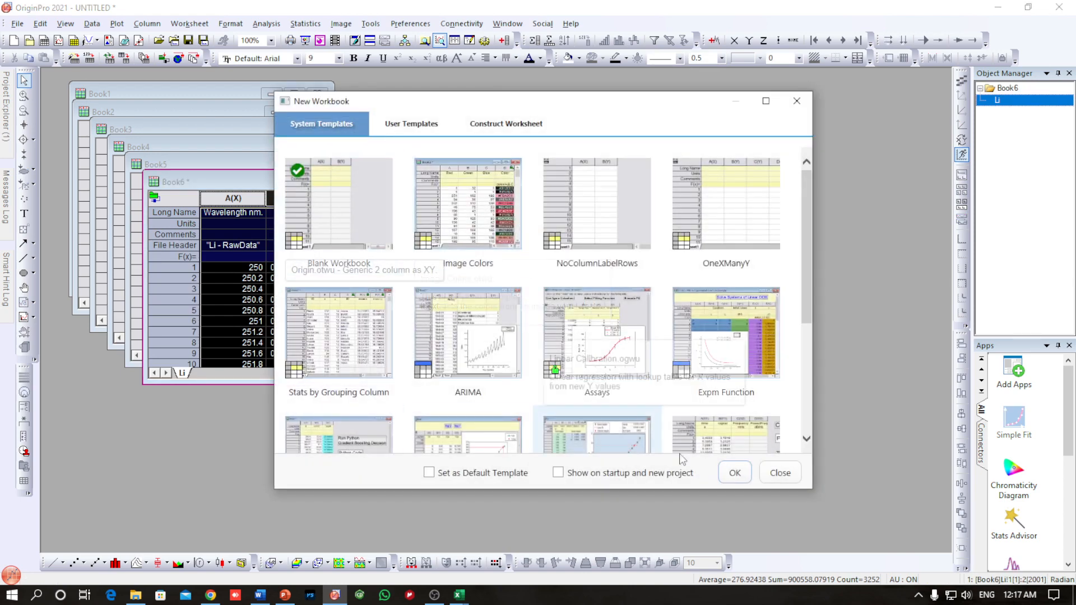
{"action": "left_click", "coordinate": [735, 472]}
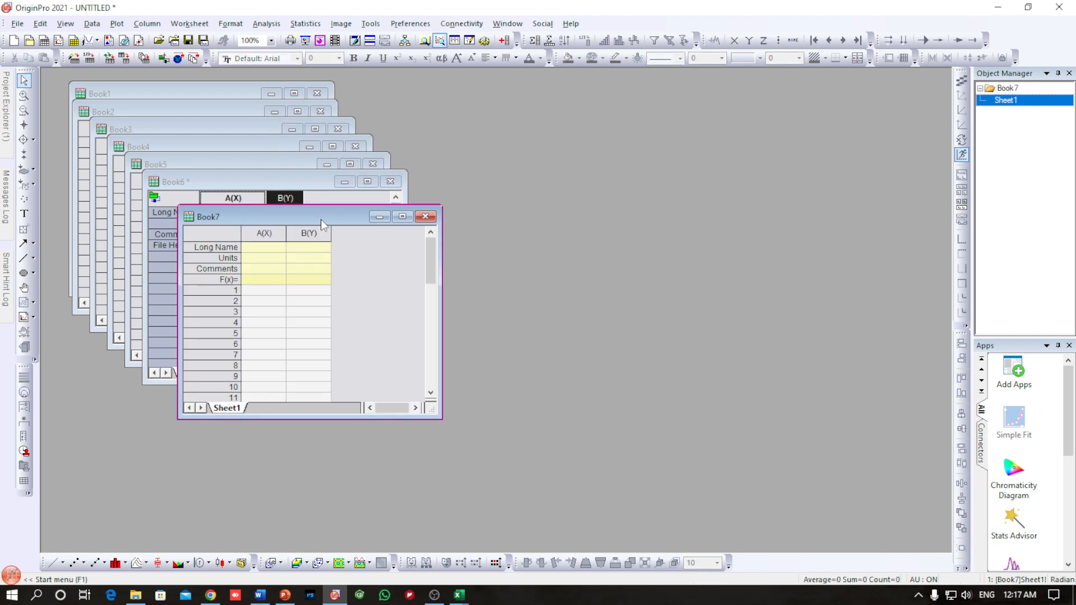
{"action": "left_click_drag", "start_coordinate": [322, 224], "coordinate": [603, 136]}
{"action": "left_click_drag", "start_coordinate": [748, 341], "coordinate": [900, 488]}
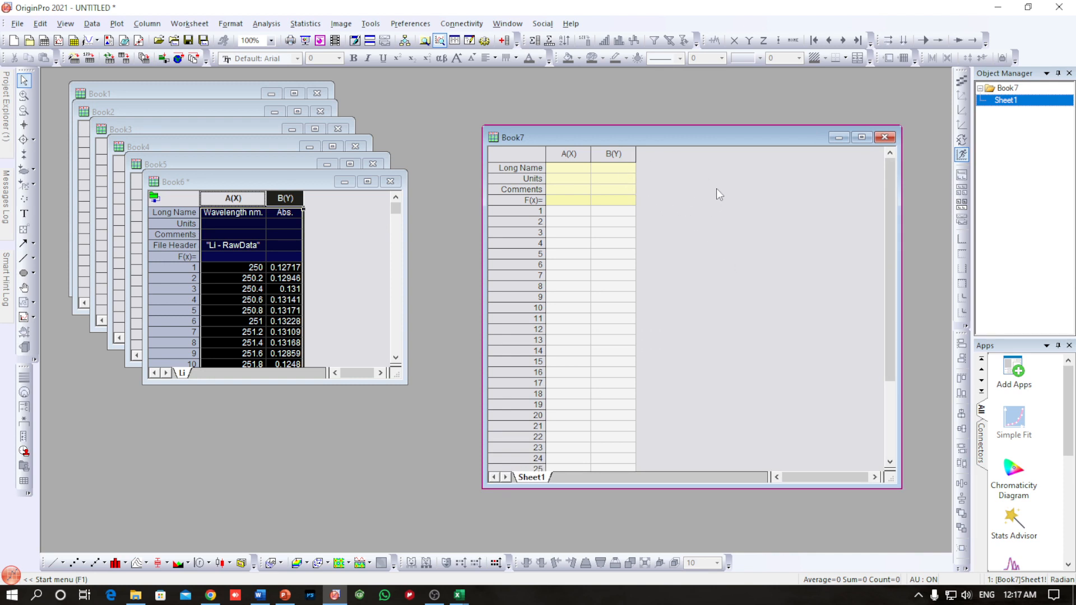
Step: Add empty Y columns to the Book7 worksheet until it reaches column N
{"action": "left_click", "coordinate": [505, 38]}
{"action": "left_click", "coordinate": [505, 38]}
{"action": "left_click", "coordinate": [505, 38]}
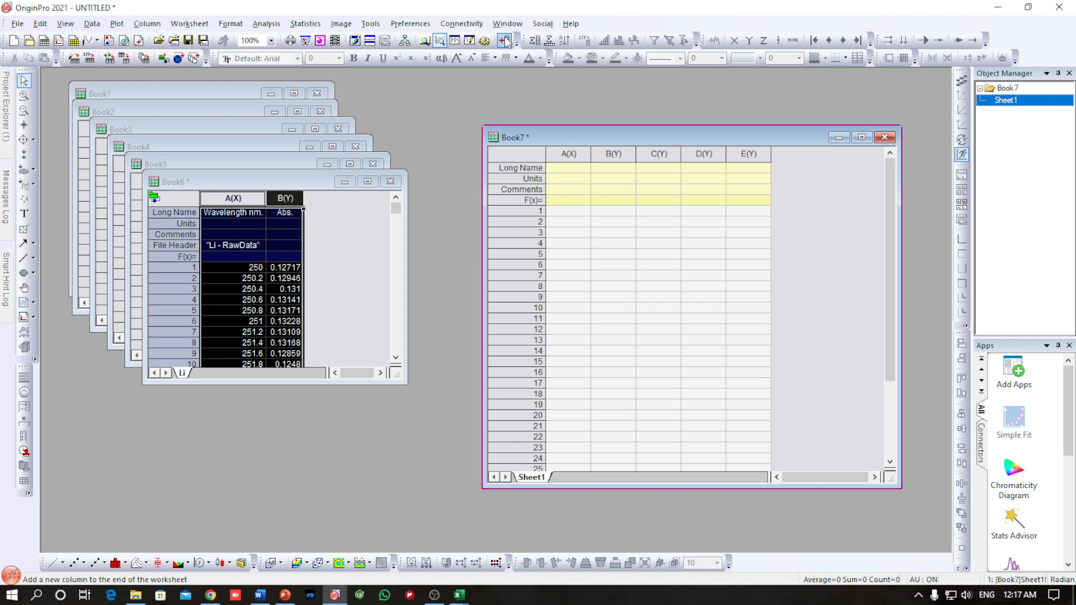
{"action": "left_click", "coordinate": [505, 38]}
{"action": "left_click", "coordinate": [505, 39]}
{"action": "left_click", "coordinate": [505, 38]}
{"action": "left_click", "coordinate": [505, 39]}
{"action": "left_click", "coordinate": [505, 38]}
{"action": "left_click", "coordinate": [505, 38]}
{"action": "left_click", "coordinate": [505, 38]}
{"action": "left_click", "coordinate": [505, 38]}
{"action": "left_click", "coordinate": [505, 38]}
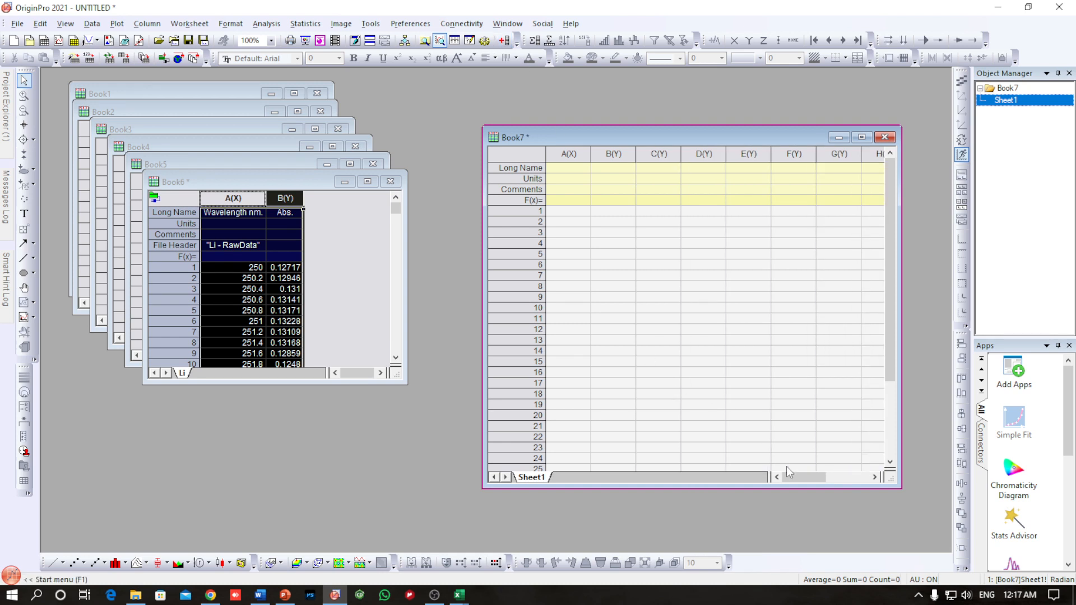
{"action": "mouse_move", "coordinate": [802, 477]}
{"action": "left_mouse_down"}
{"action": "mouse_move", "coordinate": [840, 477]}
{"action": "mouse_move", "coordinate": [792, 477]}
{"action": "left_mouse_up"}
Step: Copy Book6's wavelength and absorbance data into columns A and B of Book7 from row 1, and delete Book6
{"action": "left_click", "coordinate": [346, 254]}
{"action": "left_click_drag", "start_coordinate": [248, 199], "coordinate": [285, 200]}
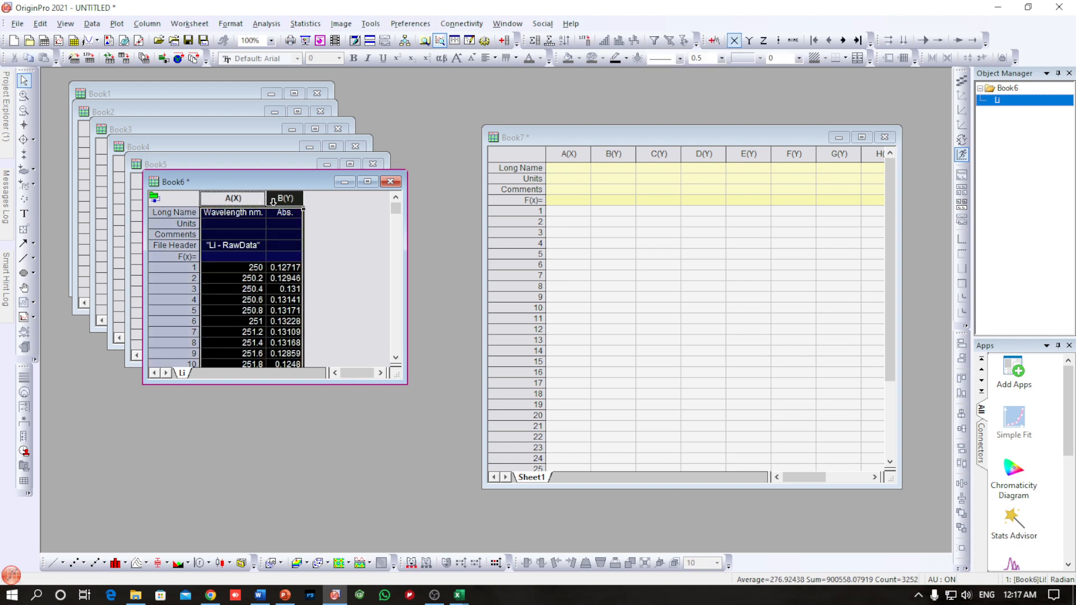
{"action": "left_click", "coordinate": [565, 211]}
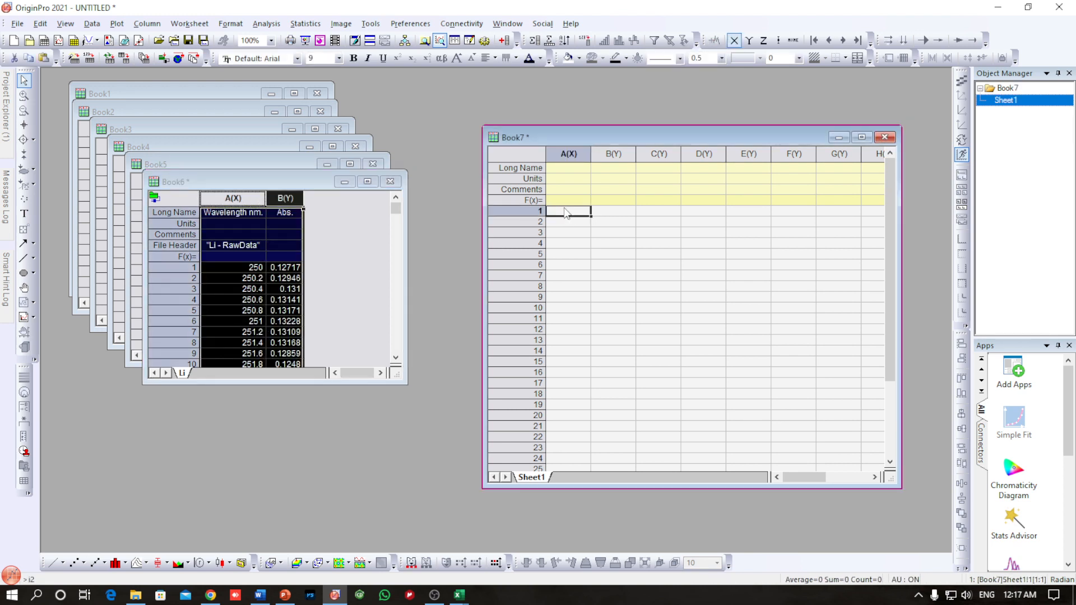
{"action": "key", "text": "ctrl+v"}
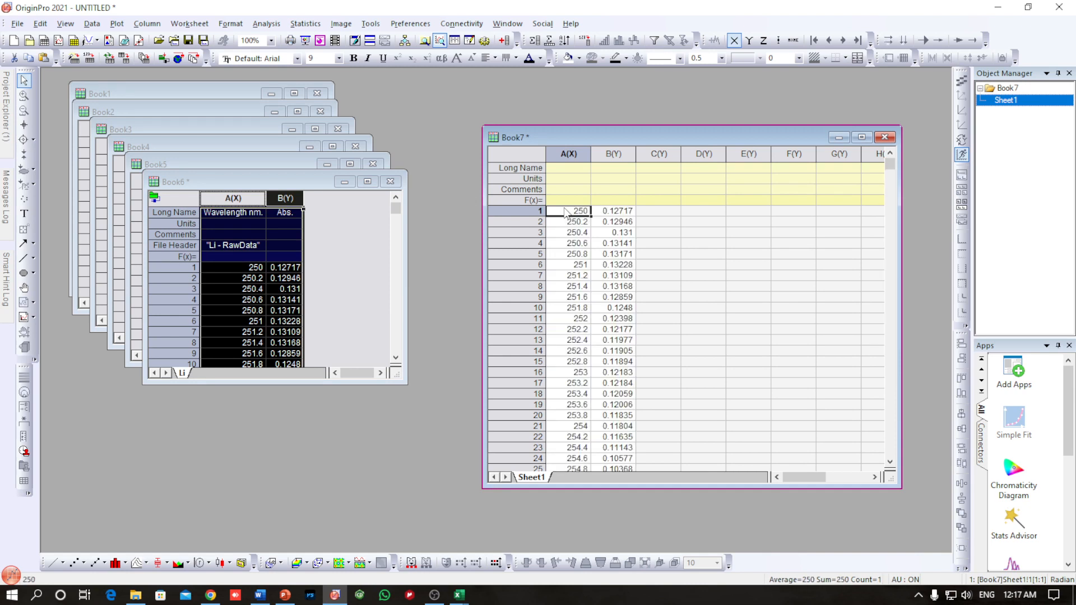
{"action": "left_click", "coordinate": [390, 182]}
{"action": "left_click", "coordinate": [443, 325]}
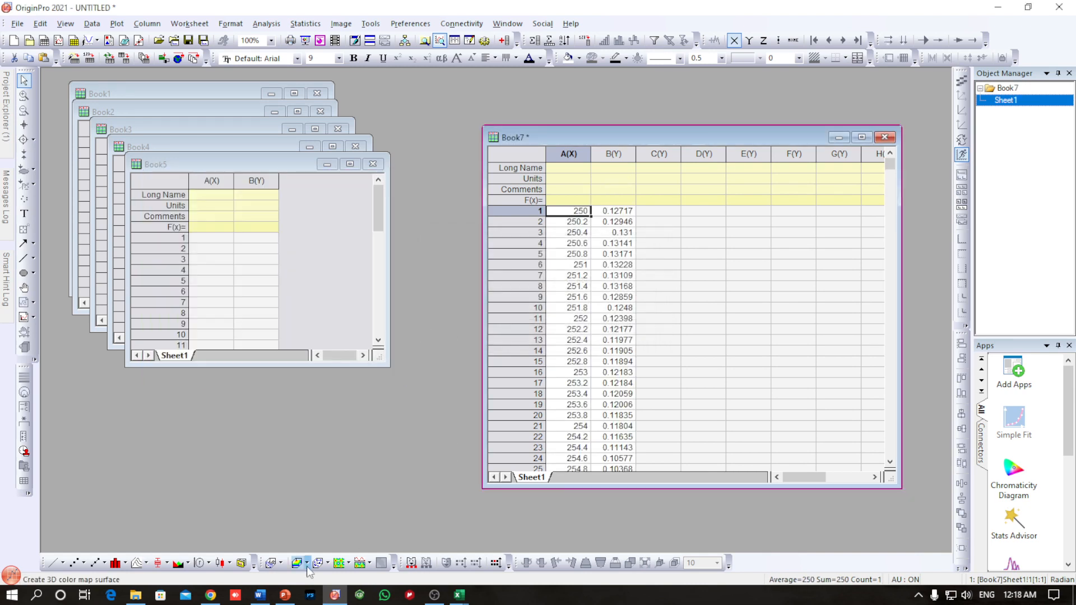
Step: Import the Li+ Al 1 text document from the TB2 Sal Al Uv folder into the Book1 worksheet
{"action": "mouse_move", "coordinate": [136, 595]}
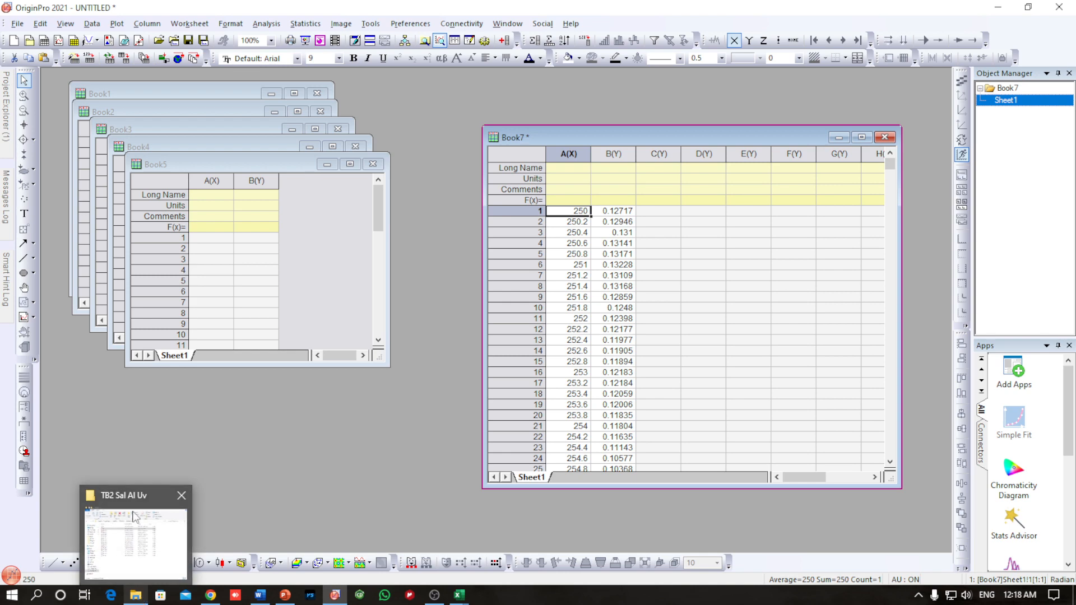
{"action": "left_click", "coordinate": [135, 517]}
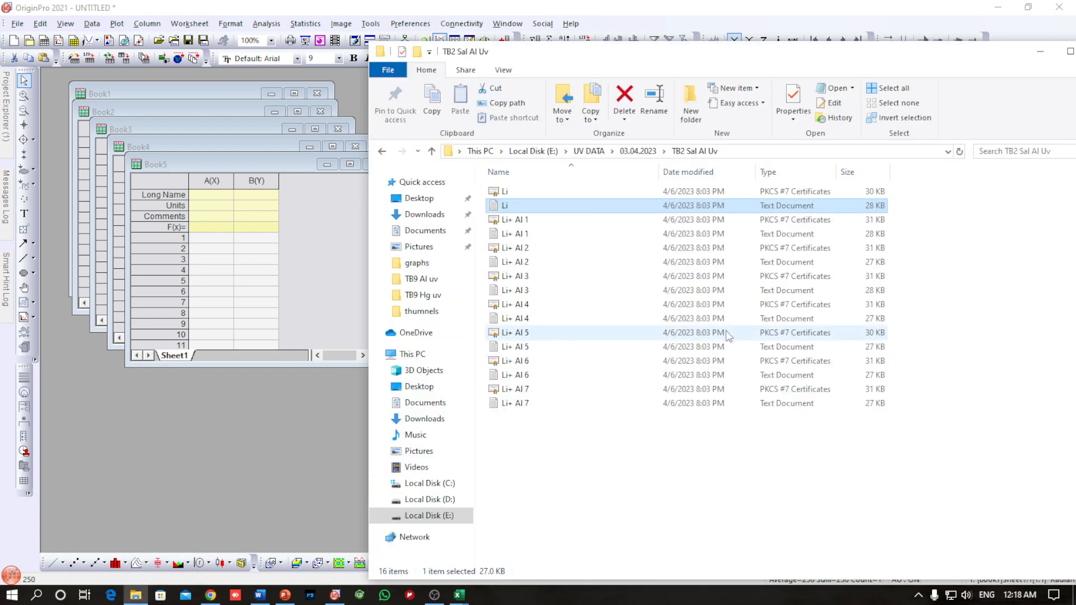
{"action": "left_click", "coordinate": [524, 236]}
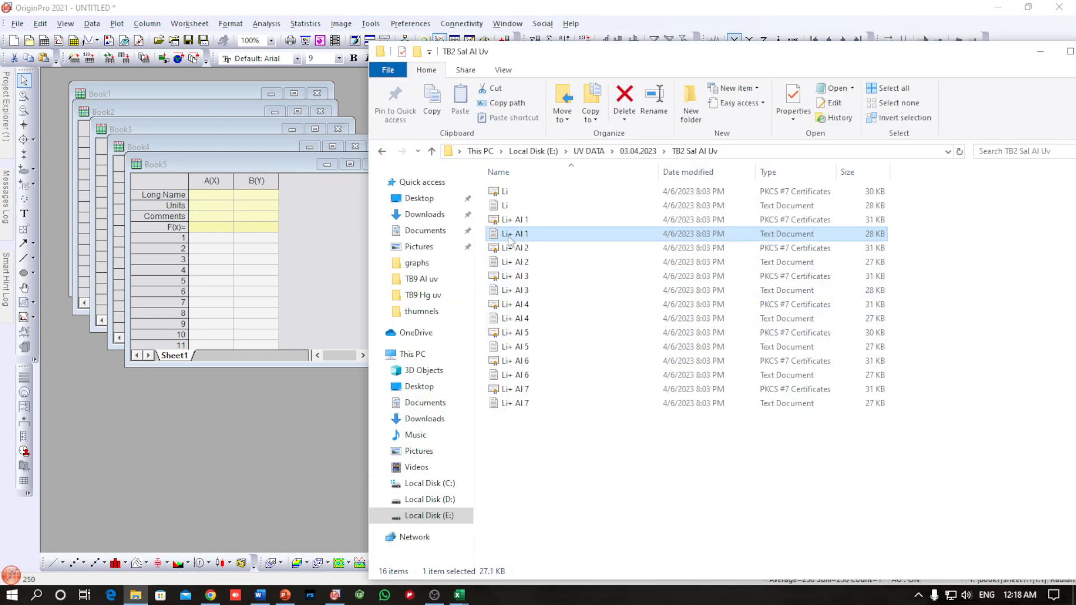
{"action": "left_click_drag", "start_coordinate": [510, 240], "coordinate": [215, 240]}
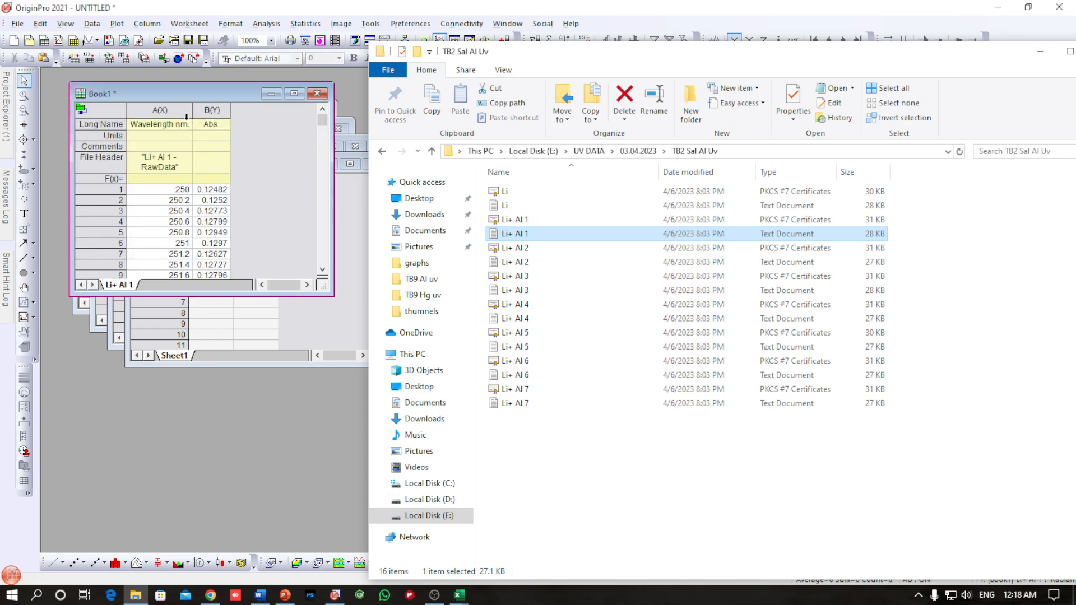
Step: Plot Book1's wavelength and absorbance columns as a line graph to view the spectrum, and delete the graph
{"action": "left_click_drag", "start_coordinate": [183, 114], "coordinate": [198, 114]}
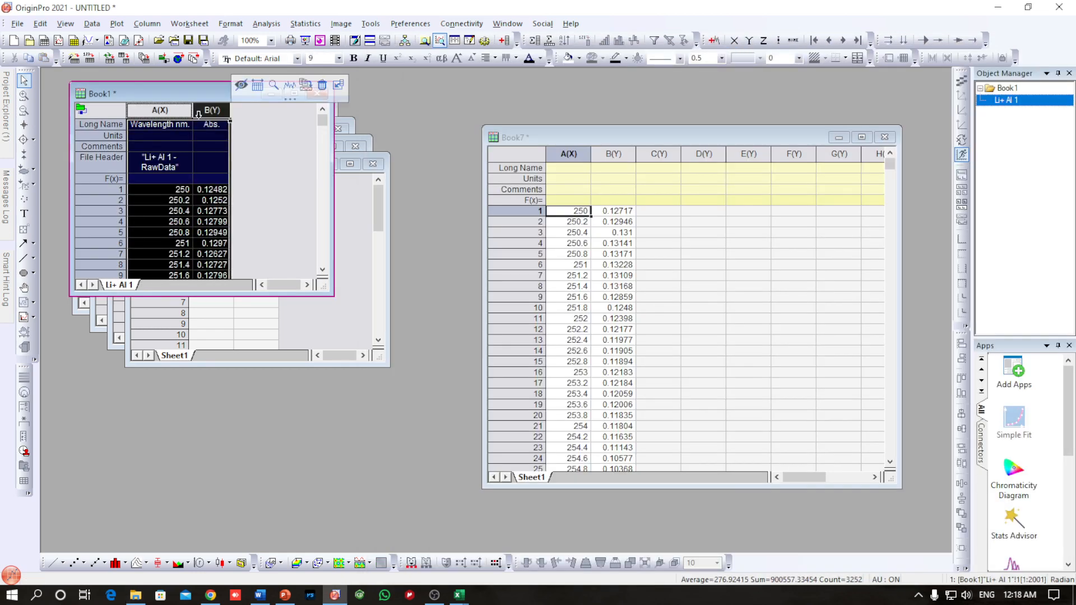
{"action": "left_click", "coordinate": [53, 563]}
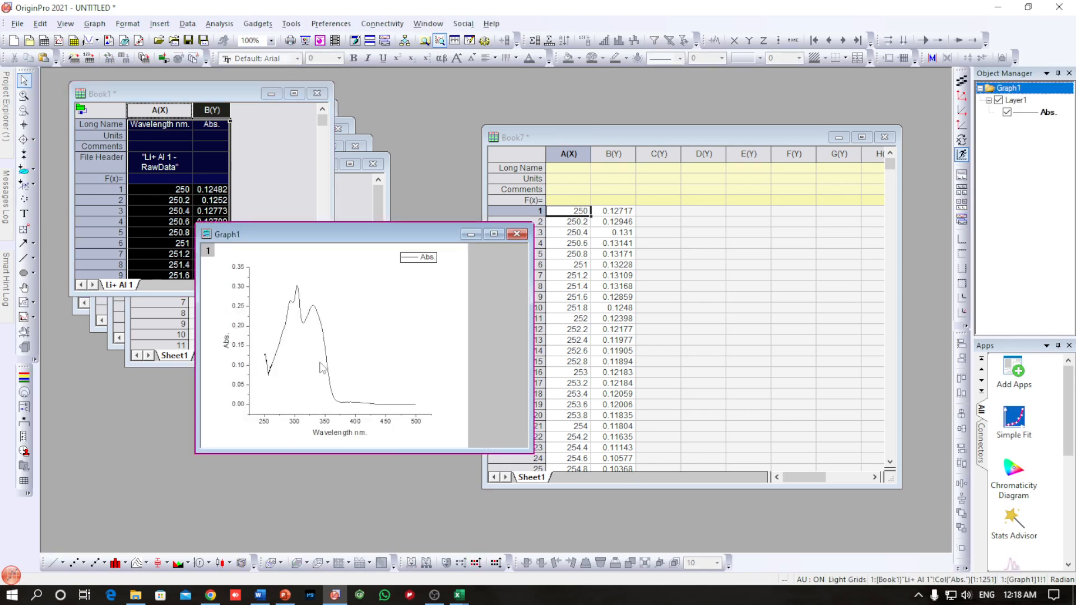
{"action": "left_click", "coordinate": [517, 233]}
{"action": "left_click", "coordinate": [442, 329]}
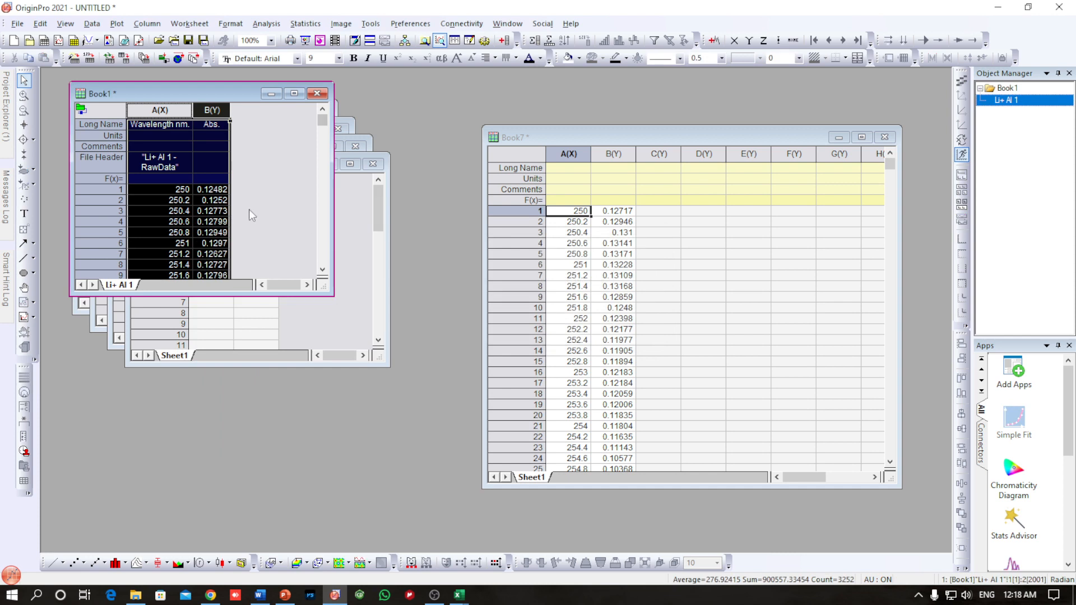
Step: Copy Book1's absorbance column into column C of Book7 from row 1, and delete Book1
{"action": "left_click", "coordinate": [267, 199]}
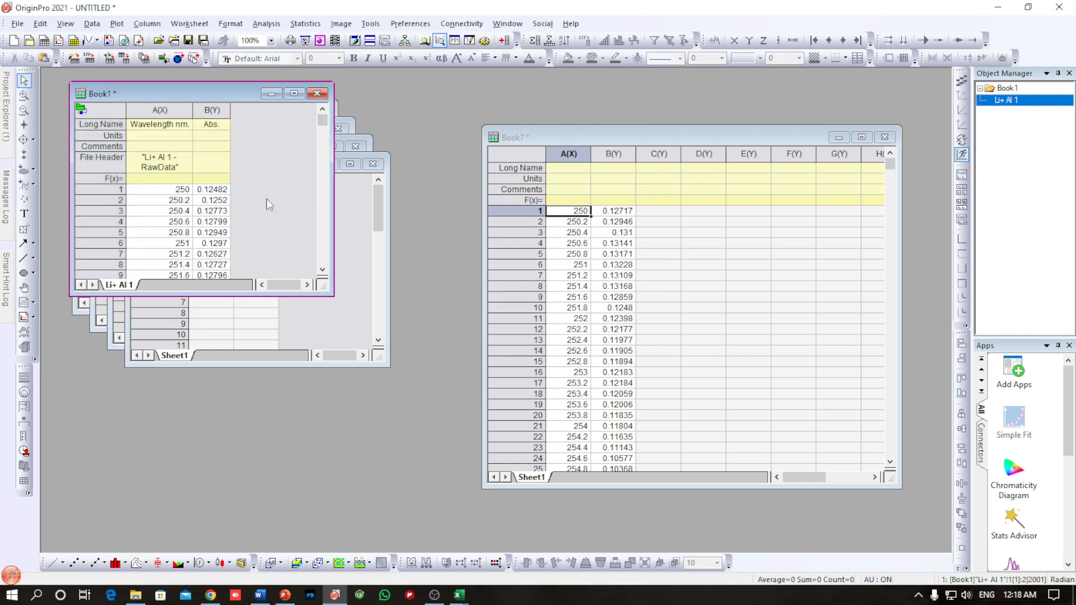
{"action": "left_click", "coordinate": [208, 110]}
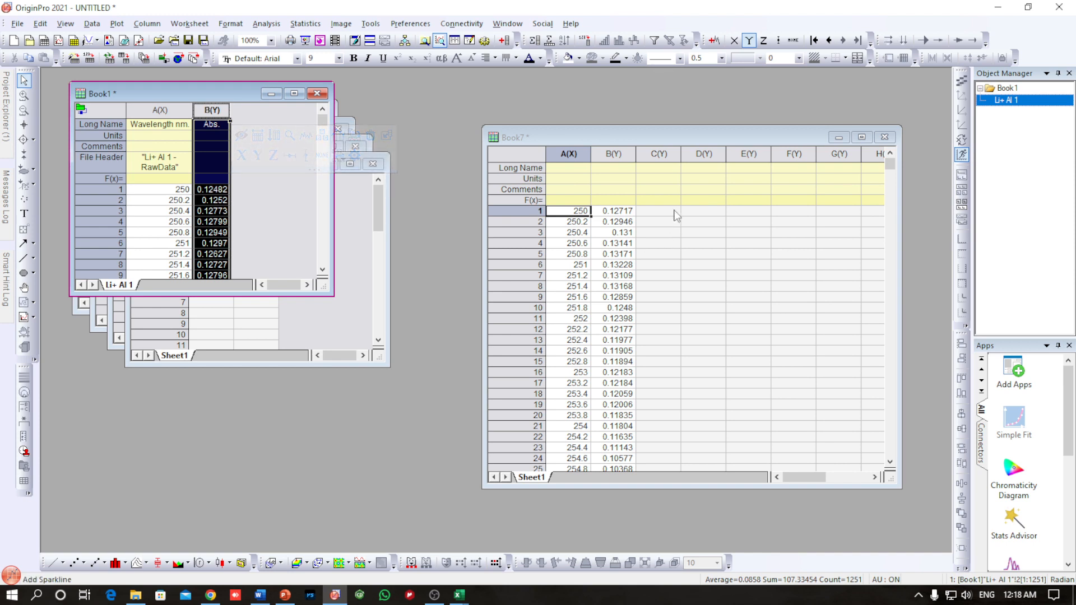
{"action": "left_click", "coordinate": [649, 212]}
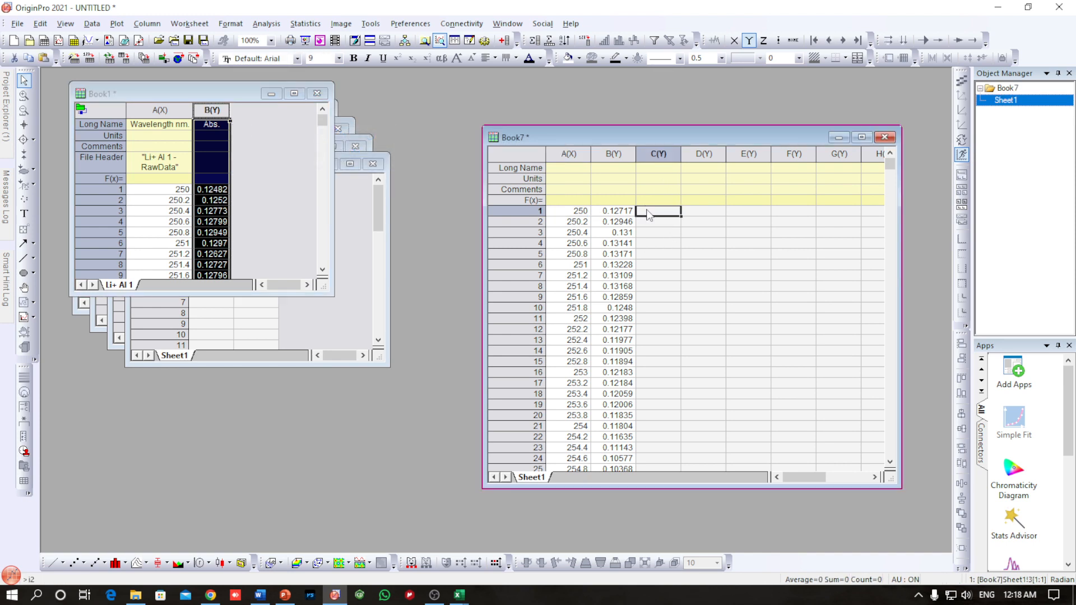
{"action": "key", "text": "ctrl+v"}
{"action": "left_click", "coordinate": [317, 93]}
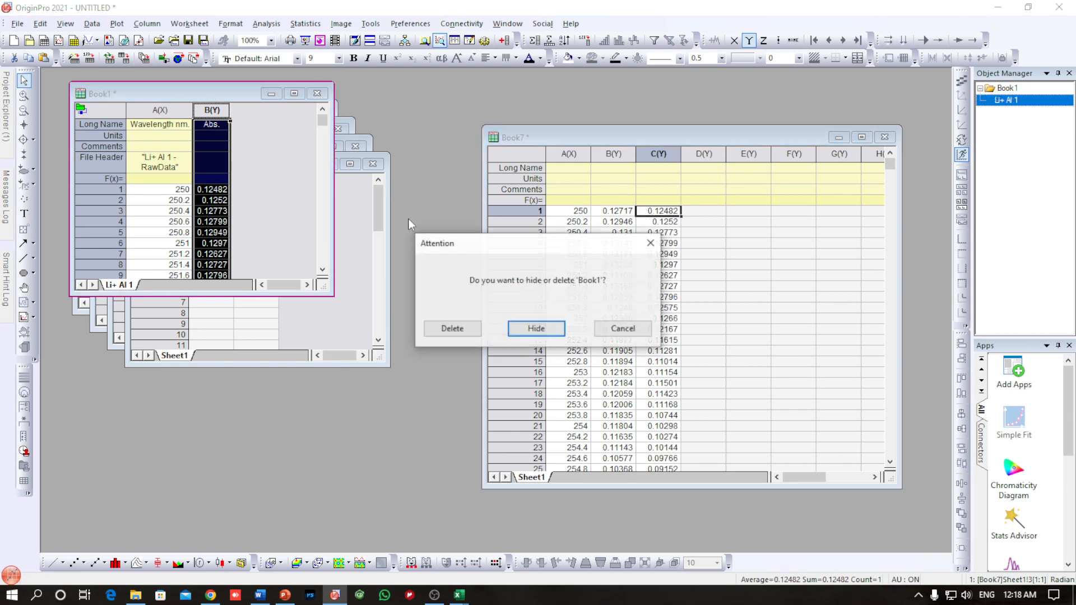
{"action": "left_click", "coordinate": [452, 330]}
Step: Import the Li+ Al 2 text document from the TB2 Sal Al Uv folder into Book2 and copy its absorbance column
{"action": "left_click", "coordinate": [136, 596]}
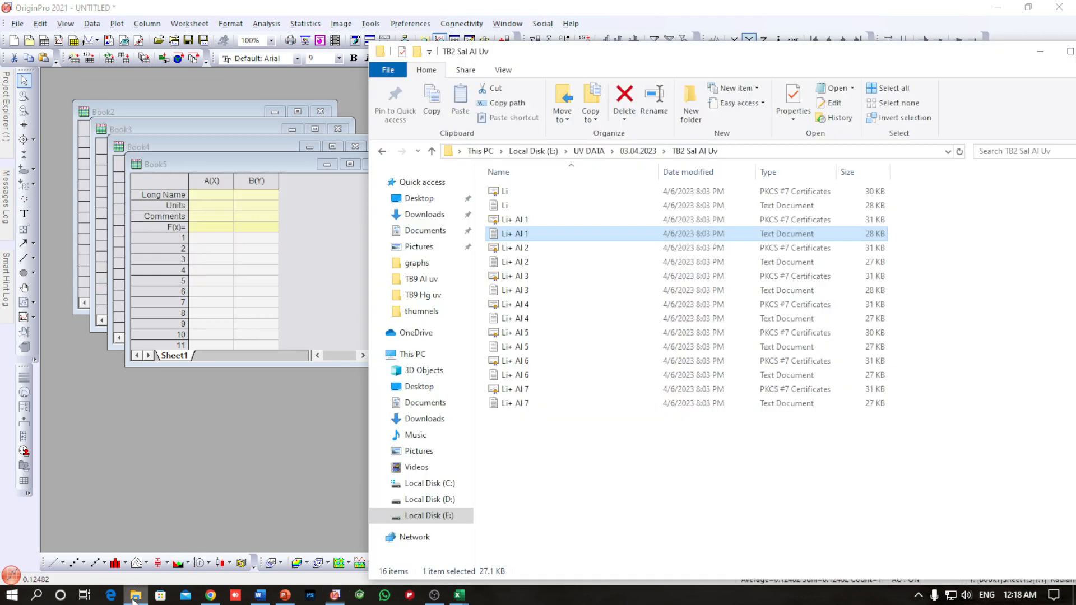
{"action": "left_click_drag", "start_coordinate": [526, 263], "coordinate": [215, 235]}
{"action": "left_click", "coordinate": [215, 128]}
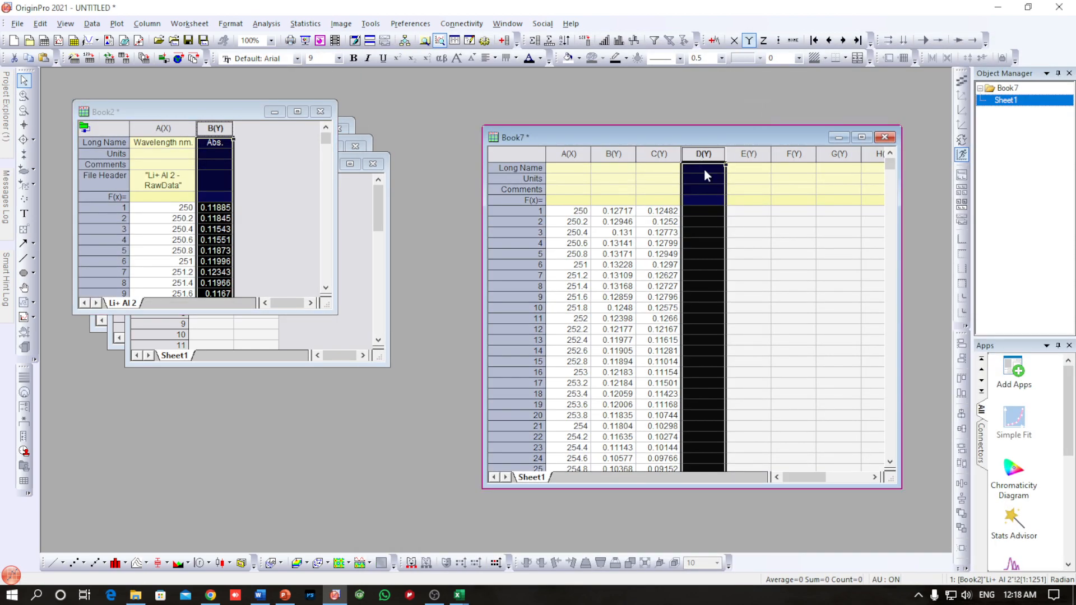
Step: Paste the copied Li+ Al 2 absorbance values into column D of Book7, and delete Book2
{"action": "left_click", "coordinate": [699, 156]}
{"action": "key", "text": "ctrl+v"}
{"action": "left_click", "coordinate": [321, 111]}
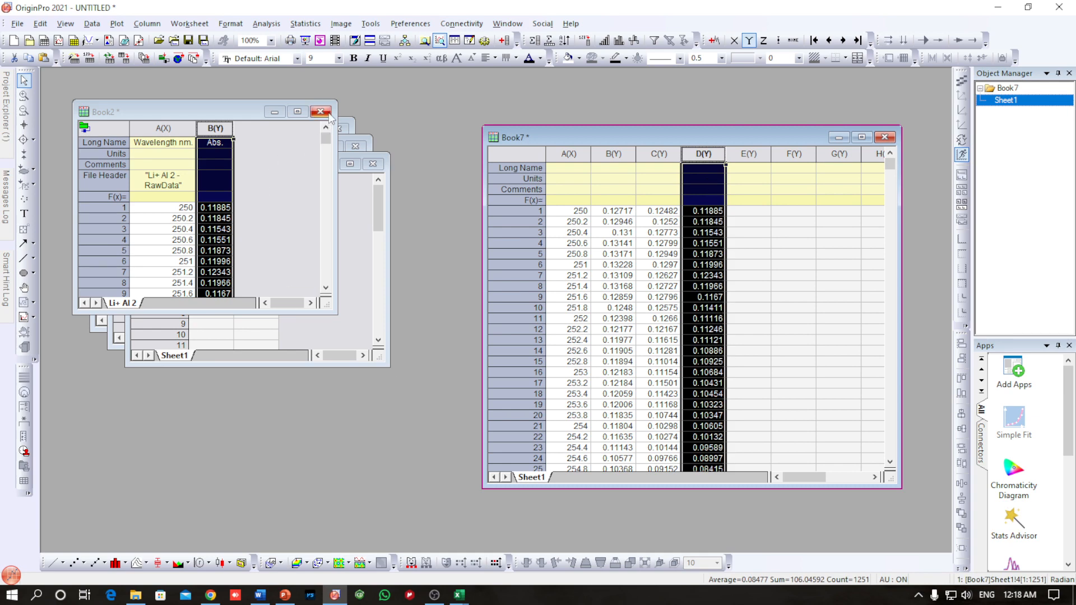
{"action": "left_click", "coordinate": [453, 328]}
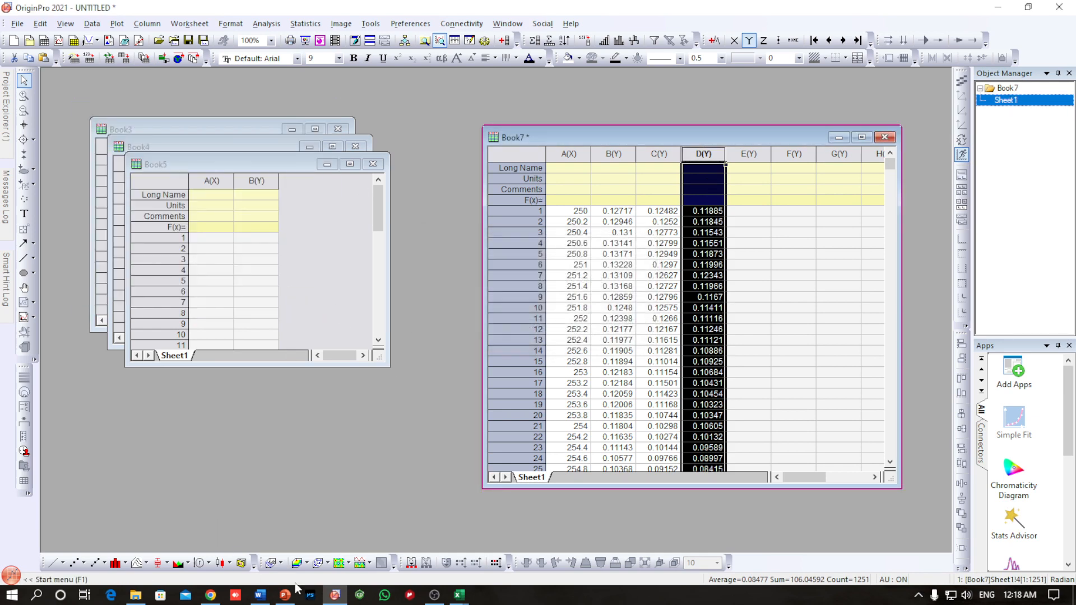
Step: Import the Li+ Al 3 text document into Book3 and copy its absorbance column into column E of Book7
{"action": "left_click", "coordinate": [136, 595]}
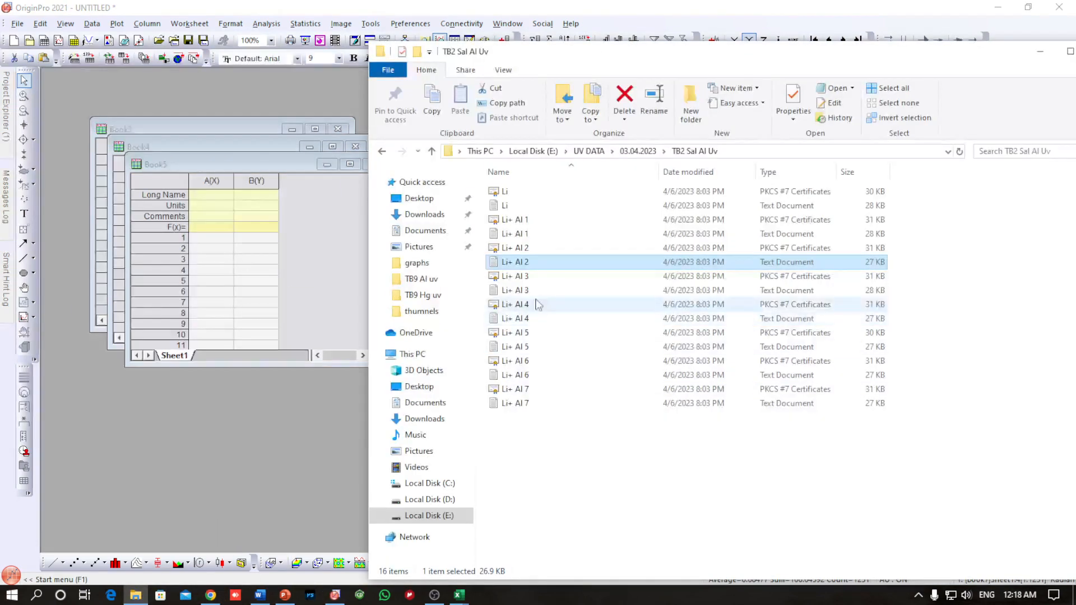
{"action": "left_click", "coordinate": [521, 291]}
{"action": "left_click_drag", "start_coordinate": [522, 297], "coordinate": [213, 242]}
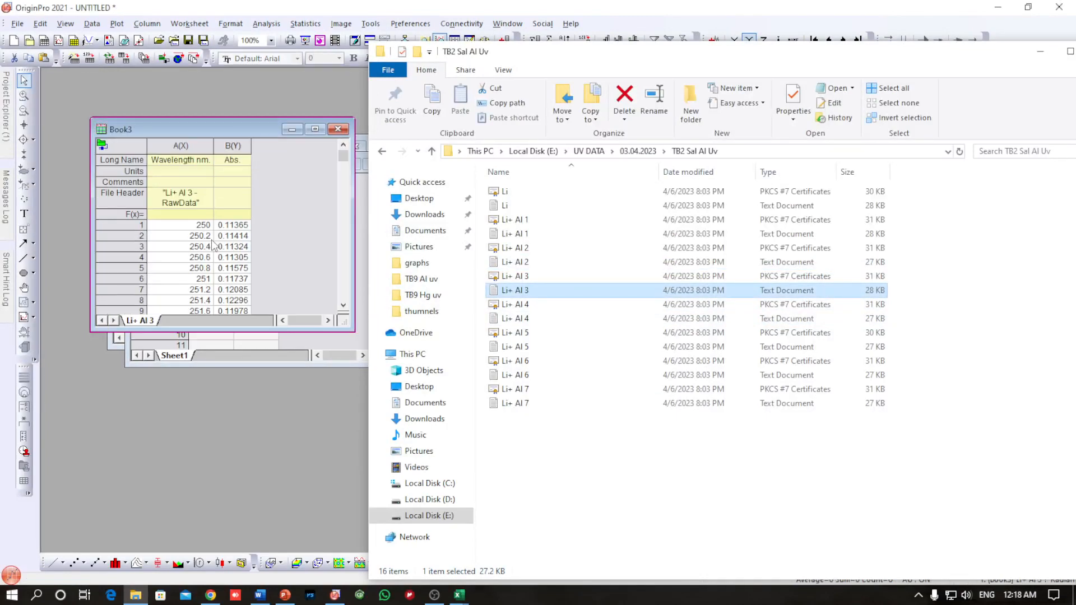
{"action": "left_click", "coordinate": [222, 144]}
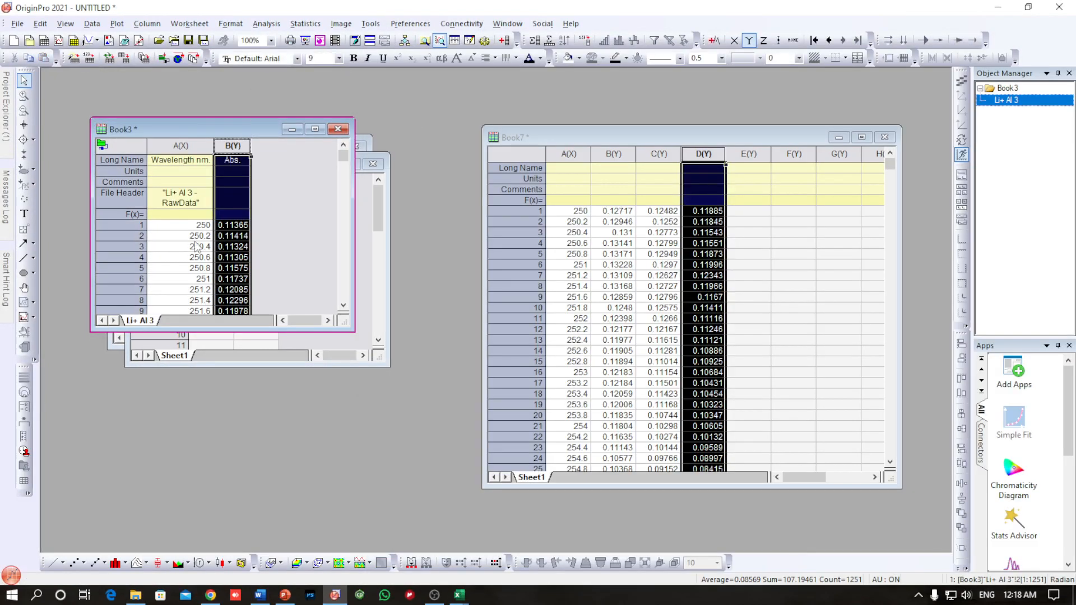
{"action": "left_click", "coordinate": [733, 213]}
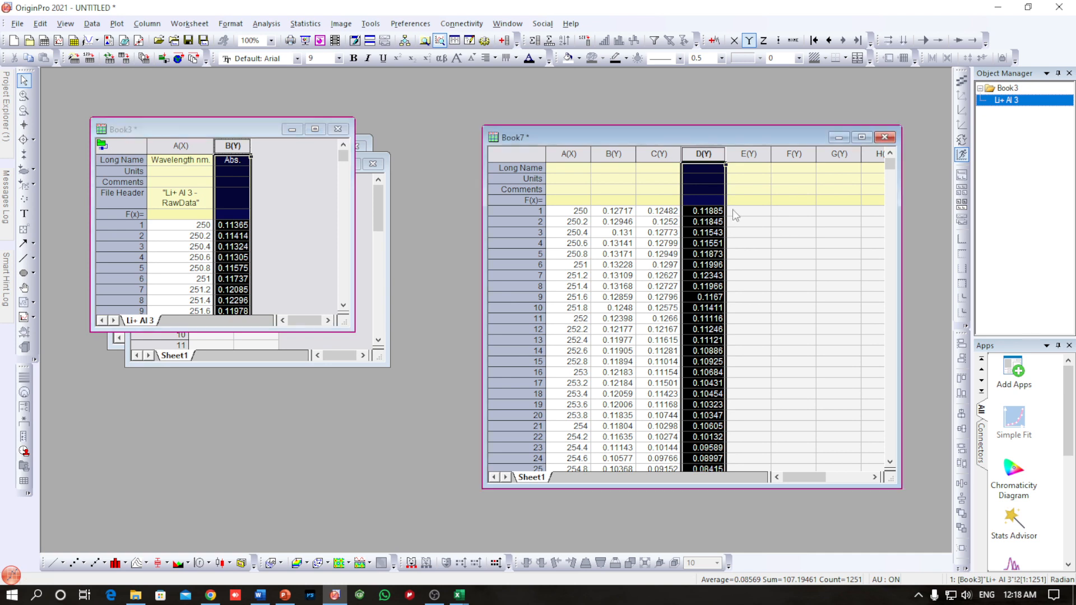
{"action": "key", "text": "ctrl+v"}
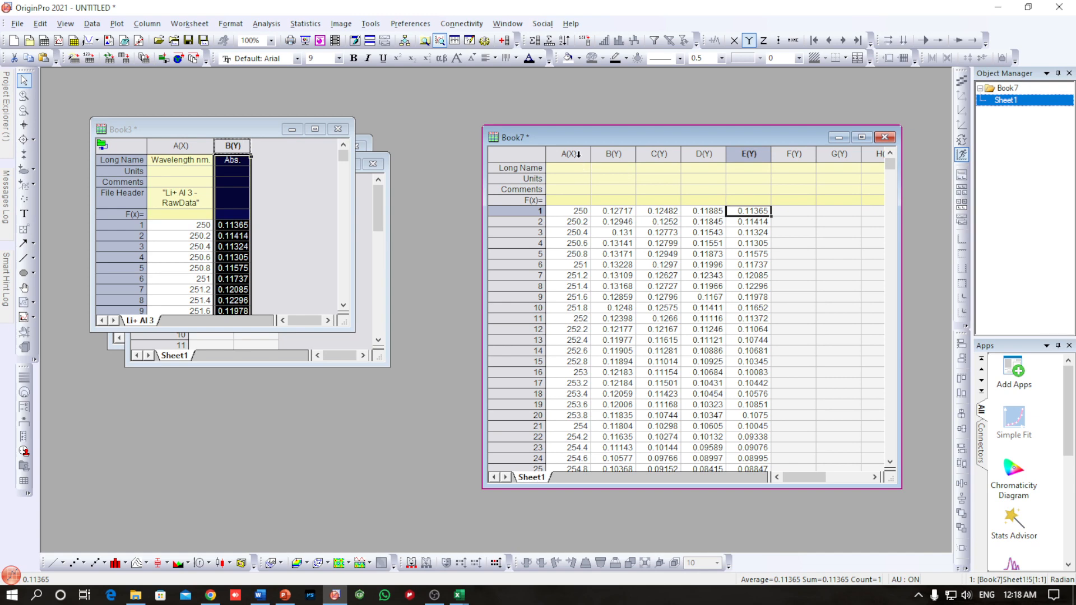
{"action": "left_click", "coordinate": [136, 595]}
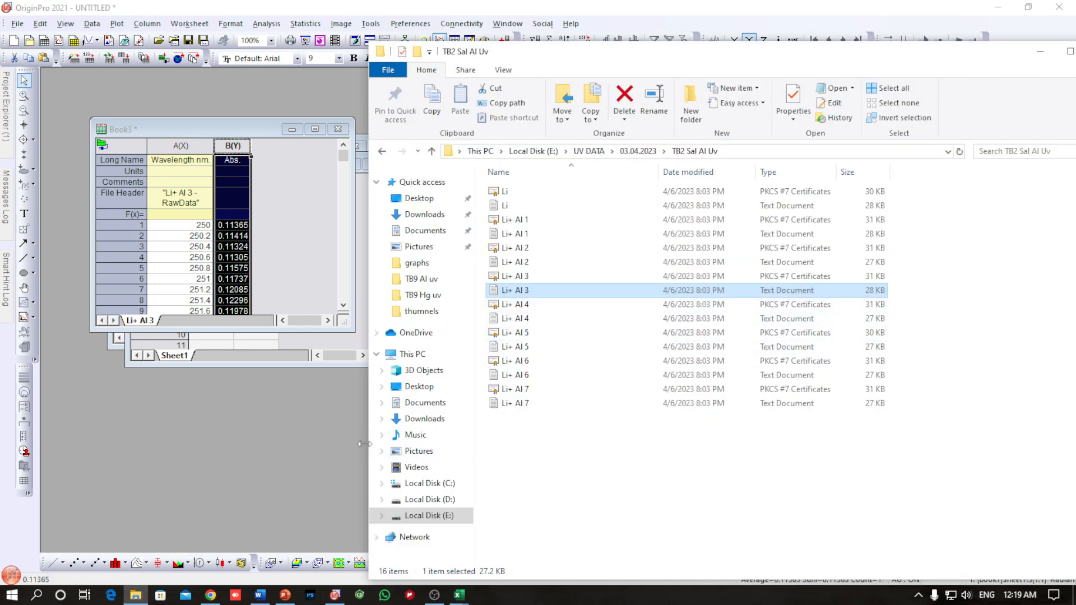
{"action": "left_click", "coordinate": [311, 439]}
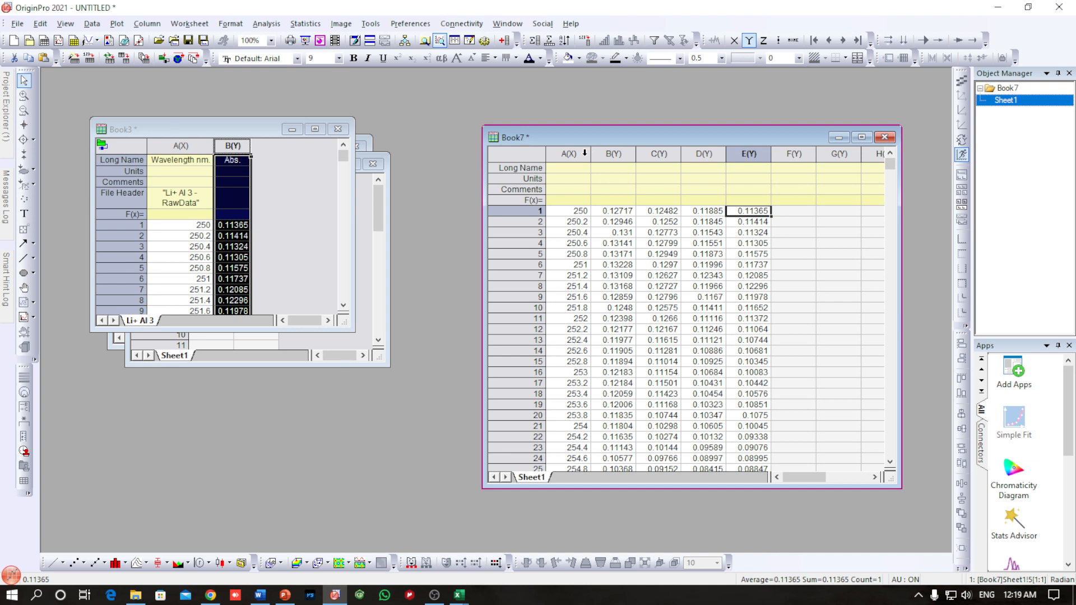
Step: Plot Book7's columns A to E together as a line graph and maximize the graph window
{"action": "left_click_drag", "start_coordinate": [585, 153], "coordinate": [734, 154]}
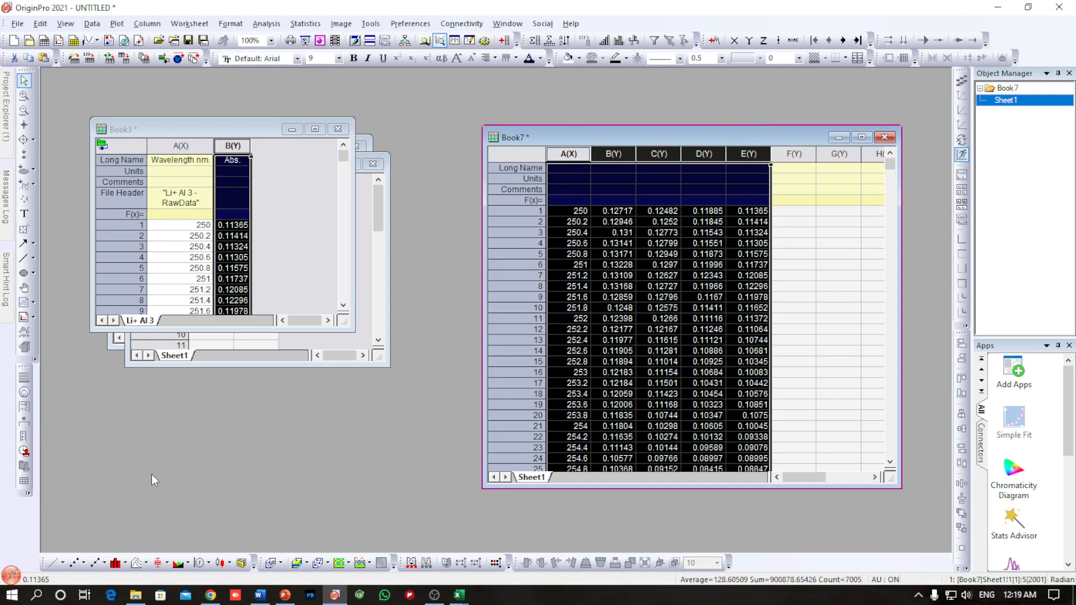
{"action": "left_click", "coordinate": [53, 562]}
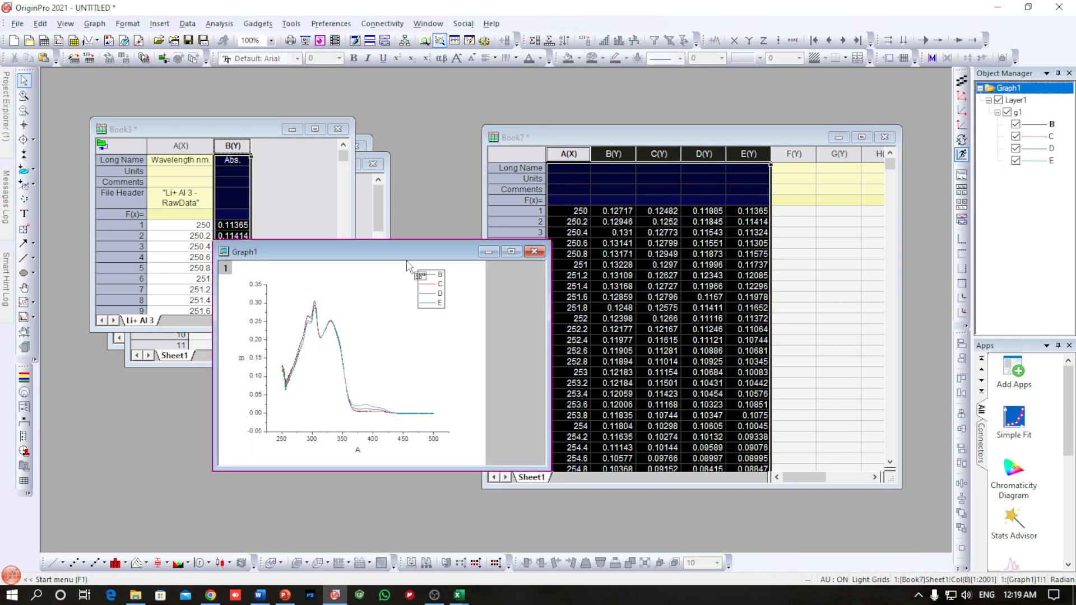
{"action": "left_click", "coordinate": [511, 252]}
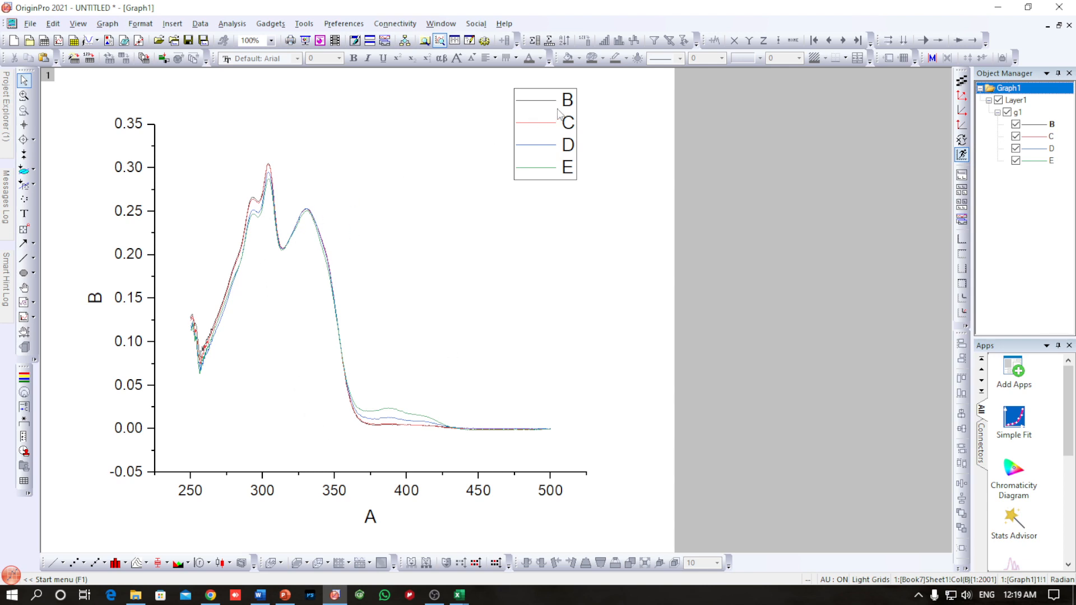
Step: Move the graph legend off the page into the grey area beside it and reapply the Line plot type to the curves
{"action": "left_click_drag", "start_coordinate": [558, 109], "coordinate": [770, 119]}
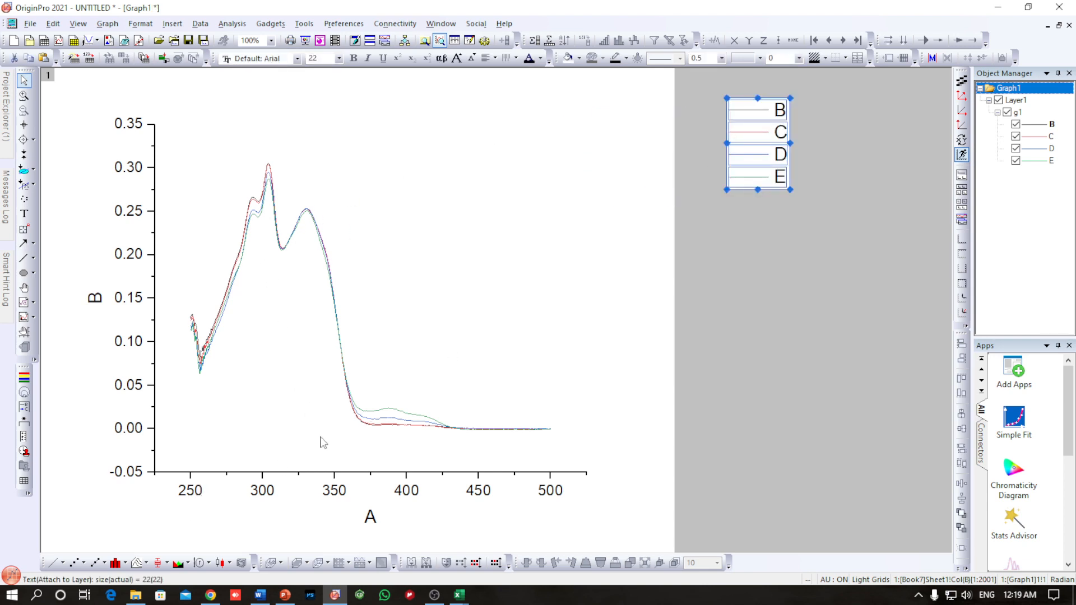
{"action": "left_click", "coordinate": [53, 563]}
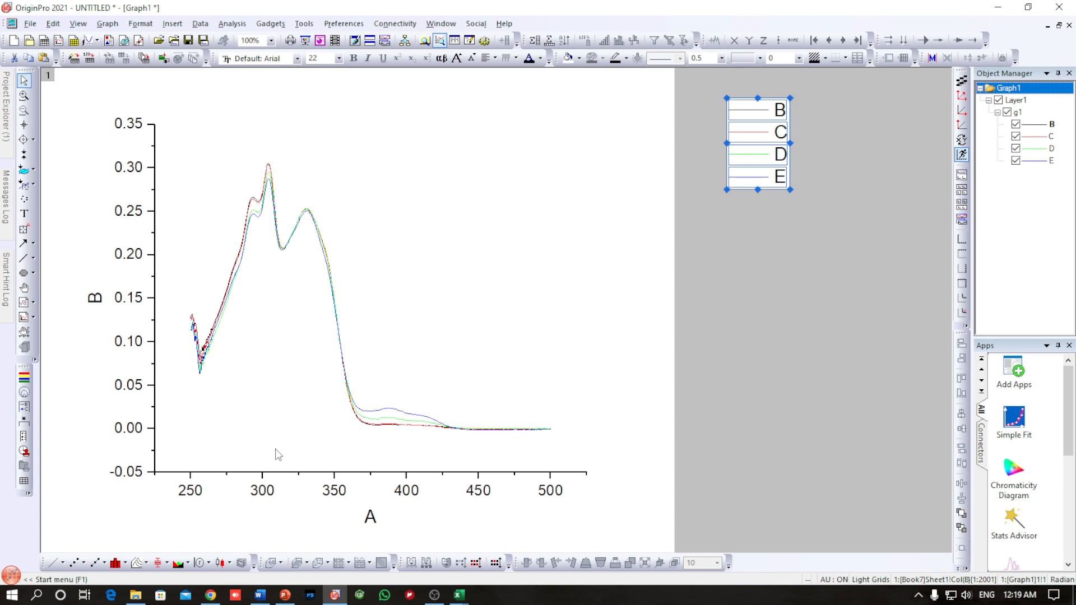
Step: Set the line width of the grouped curves to 3 in the plot properties
{"action": "double_click", "coordinate": [344, 373]}
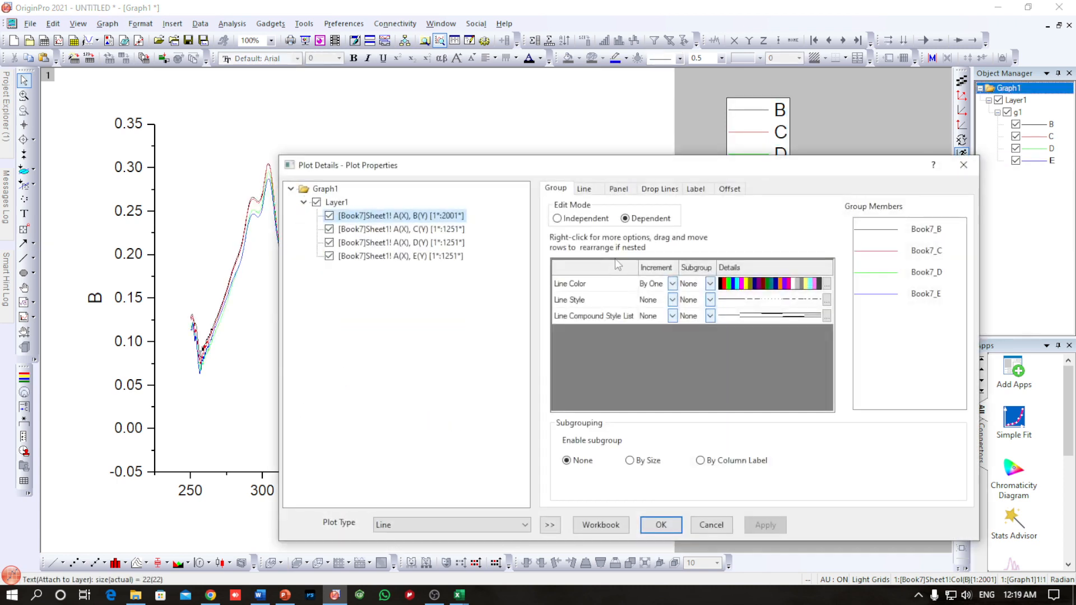
{"action": "left_click", "coordinate": [584, 189]}
{"action": "left_click", "coordinate": [708, 283]}
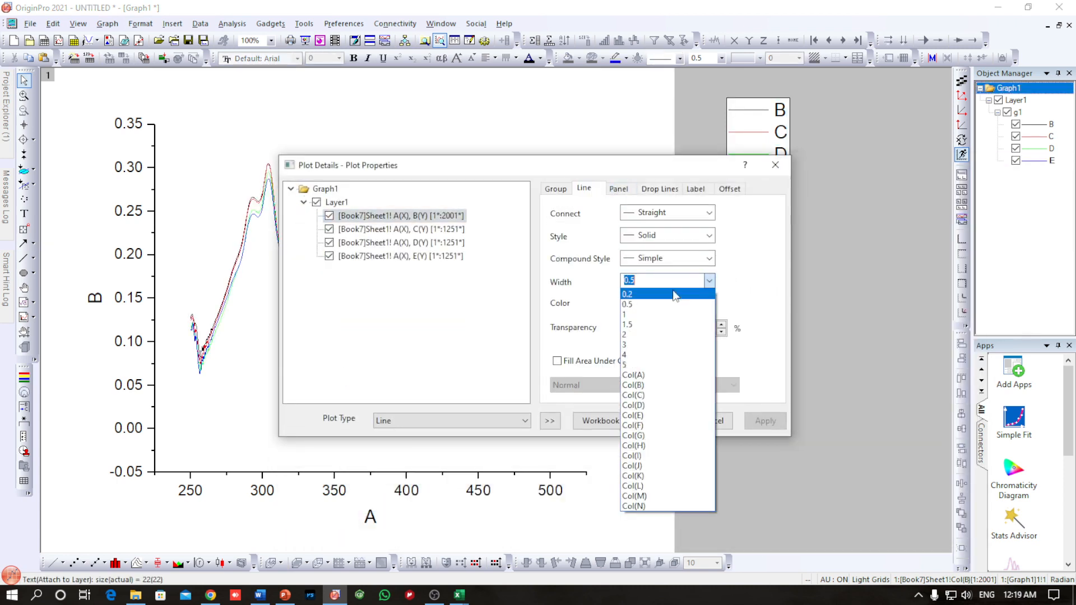
{"action": "left_click", "coordinate": [667, 347]}
{"action": "left_click", "coordinate": [661, 420]}
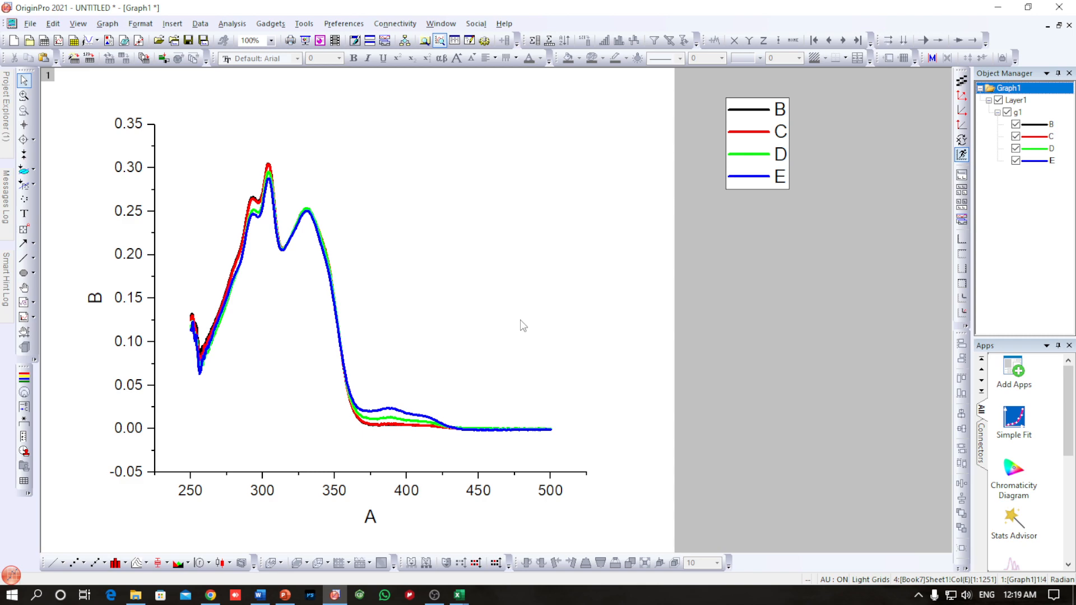
{"action": "left_click", "coordinate": [434, 595]}
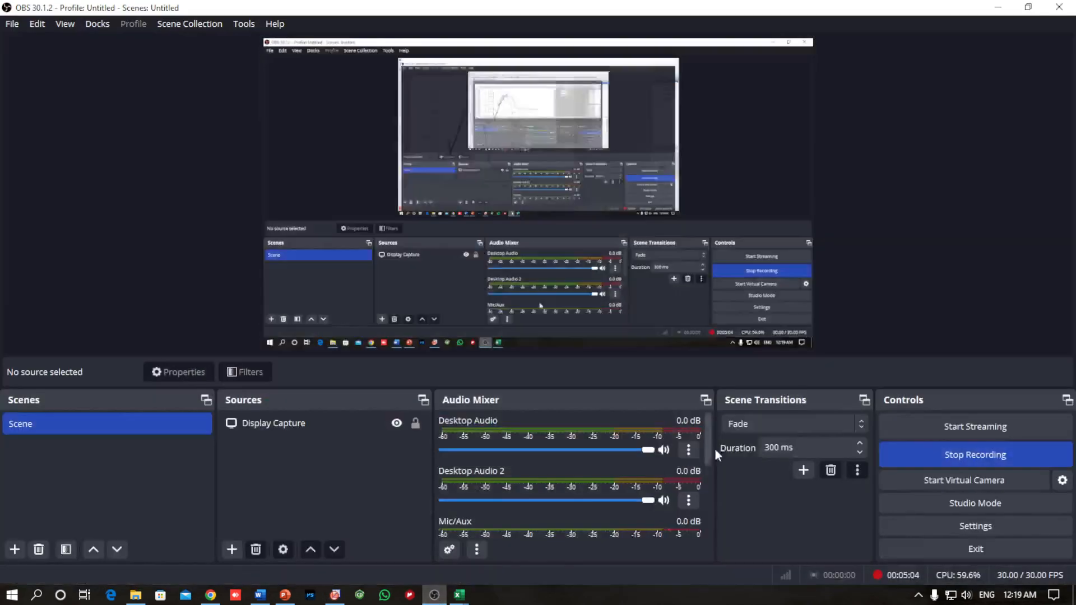